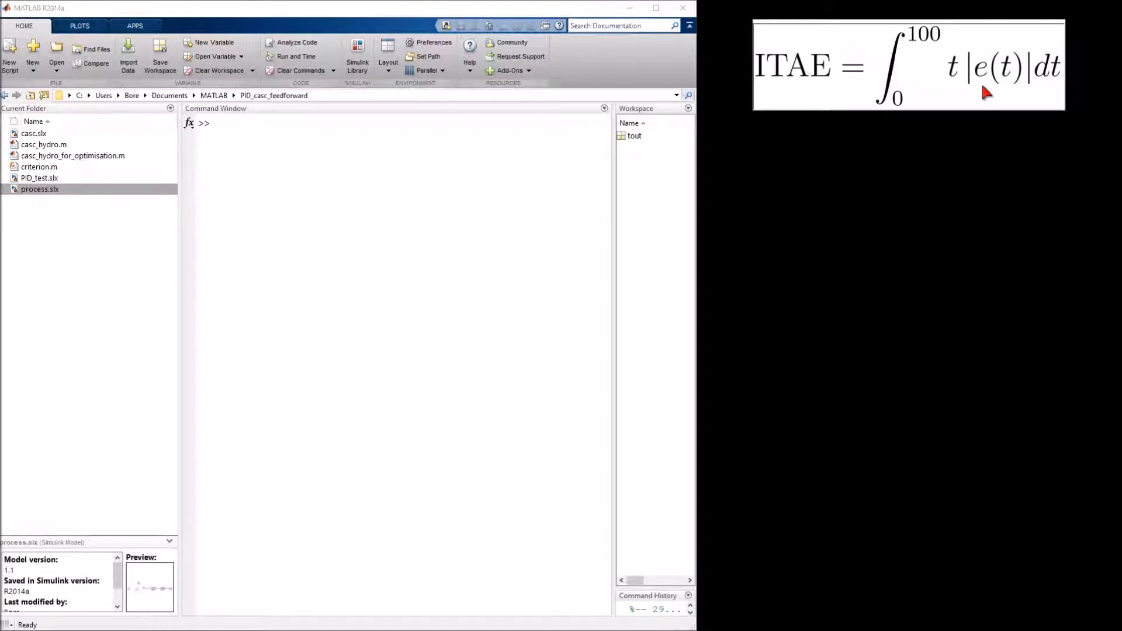
Create a new blank Simulink model from the library browser and place its window clear of the library
{"action": "left_click", "coordinate": [357, 47]}
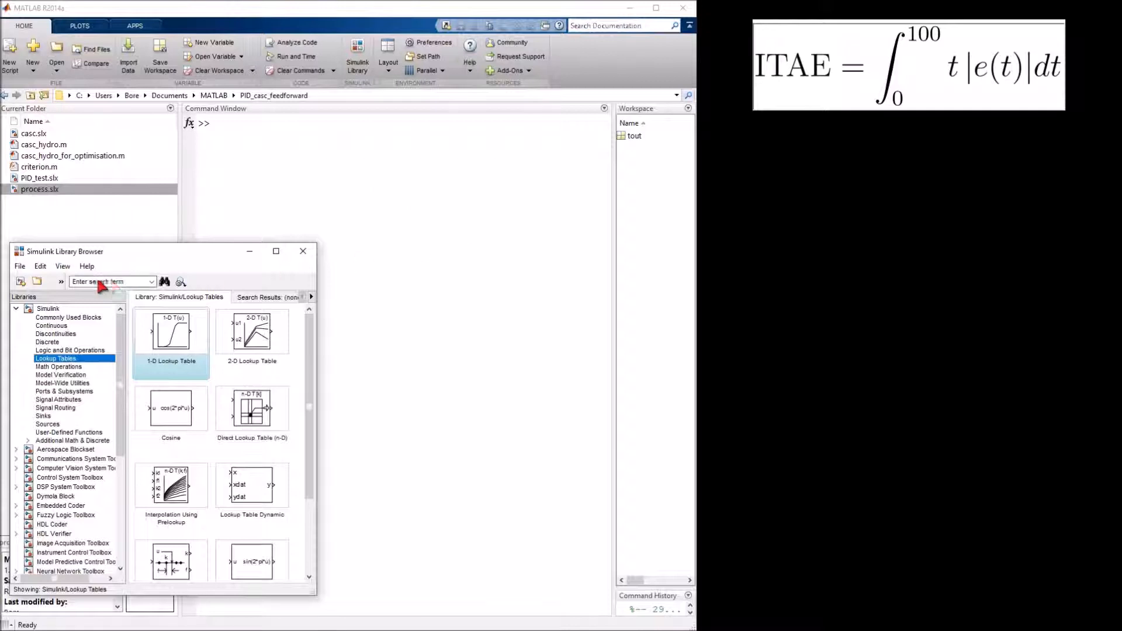
{"action": "left_click", "coordinate": [20, 282]}
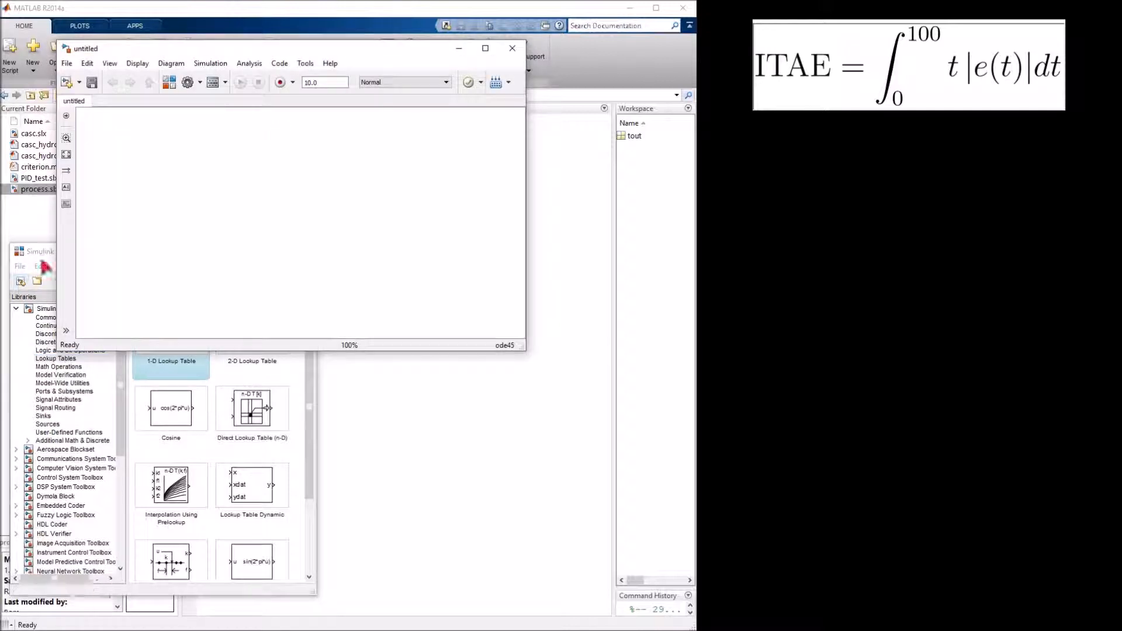
{"action": "left_click_drag", "start_coordinate": [286, 51], "coordinate": [800, 271]}
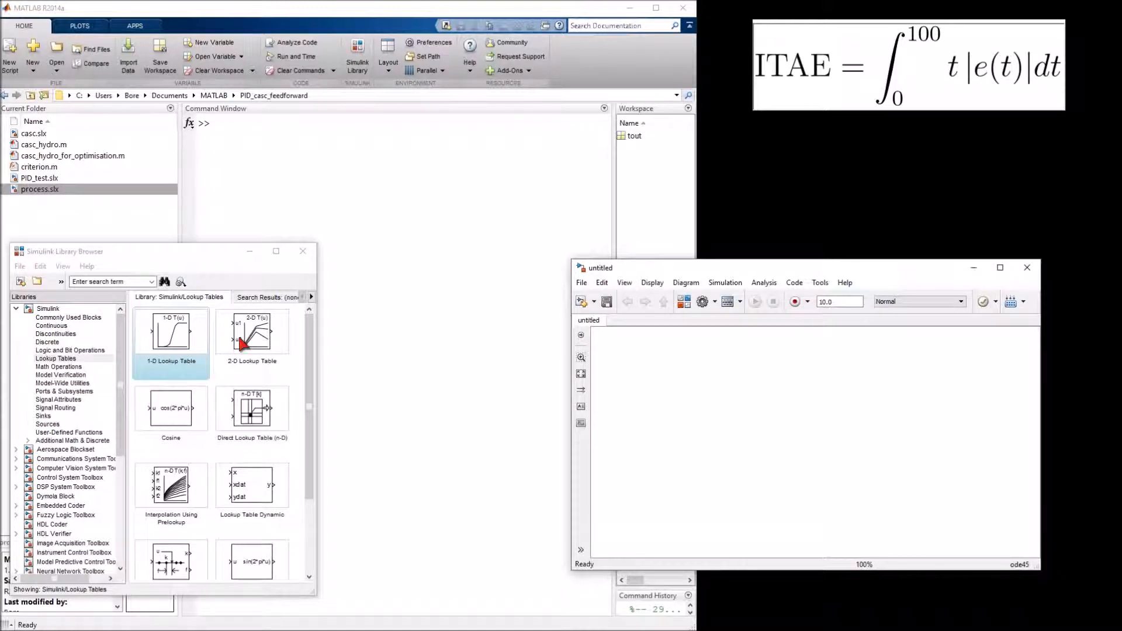
Add an Integrator, an Abs and a Dot Product block to the model
{"action": "left_click", "coordinate": [58, 327]}
{"action": "left_click_drag", "start_coordinate": [264, 339], "coordinate": [702, 408]}
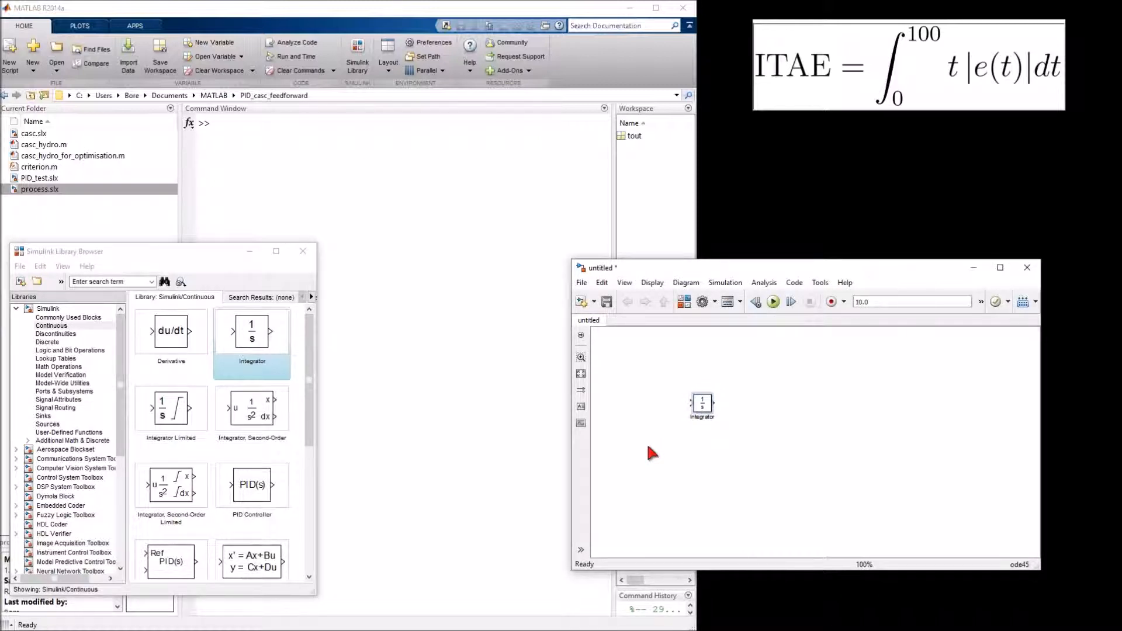
{"action": "left_click", "coordinate": [58, 366]}
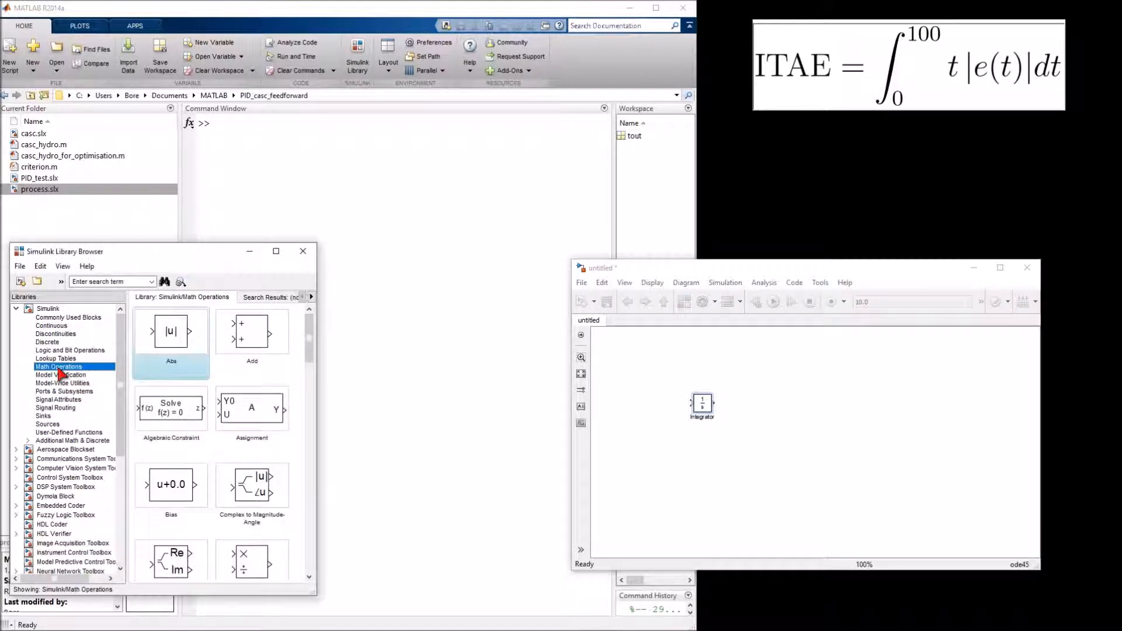
{"action": "left_click_drag", "start_coordinate": [180, 331], "coordinate": [769, 400]}
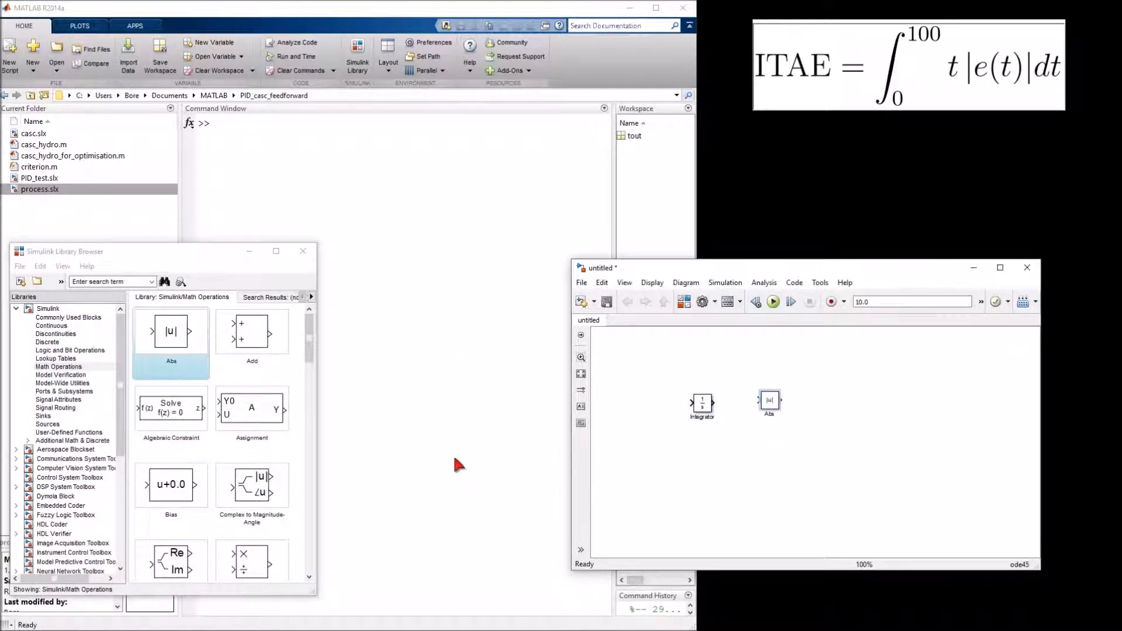
{"action": "scroll", "coordinate": [276, 443], "scroll_direction": "down", "scroll_amount": 1}
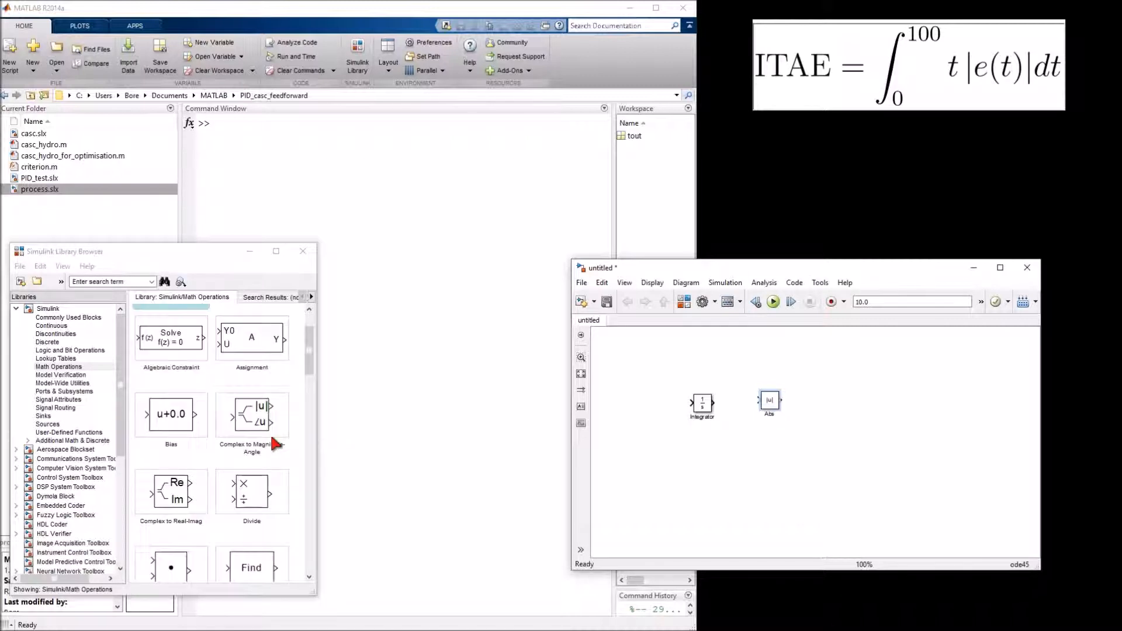
{"action": "scroll", "coordinate": [275, 443], "scroll_direction": "down", "scroll_amount": 1}
{"action": "left_click", "coordinate": [180, 506]}
{"action": "left_click_drag", "start_coordinate": [179, 506], "coordinate": [767, 459]}
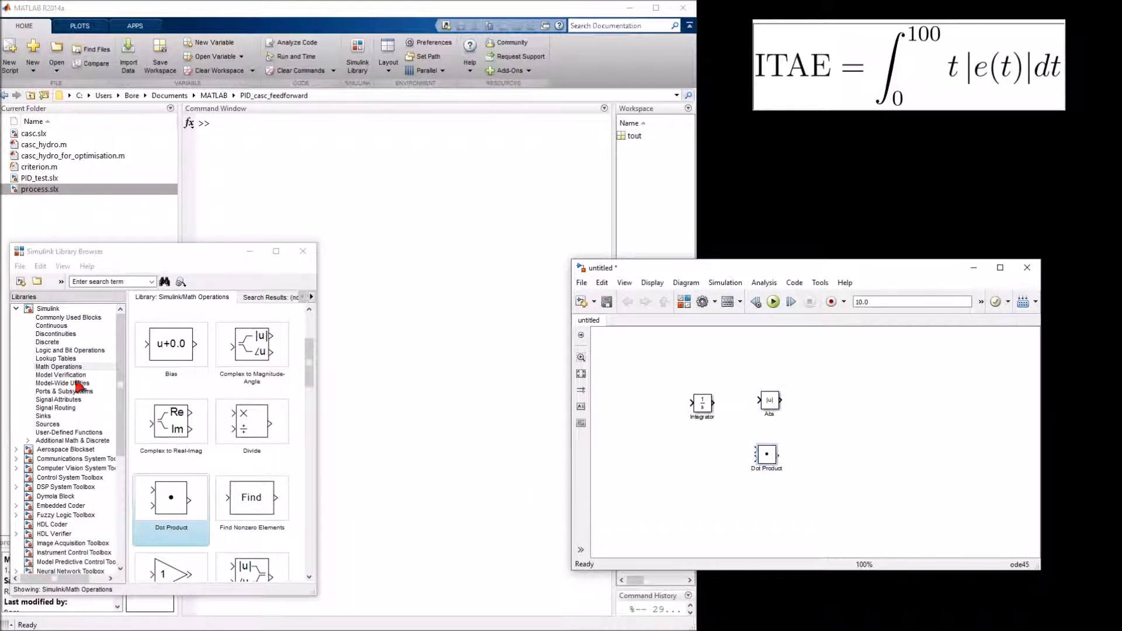
Add a Clock source plus Scope and Display sink blocks to the model
{"action": "left_click", "coordinate": [51, 425]}
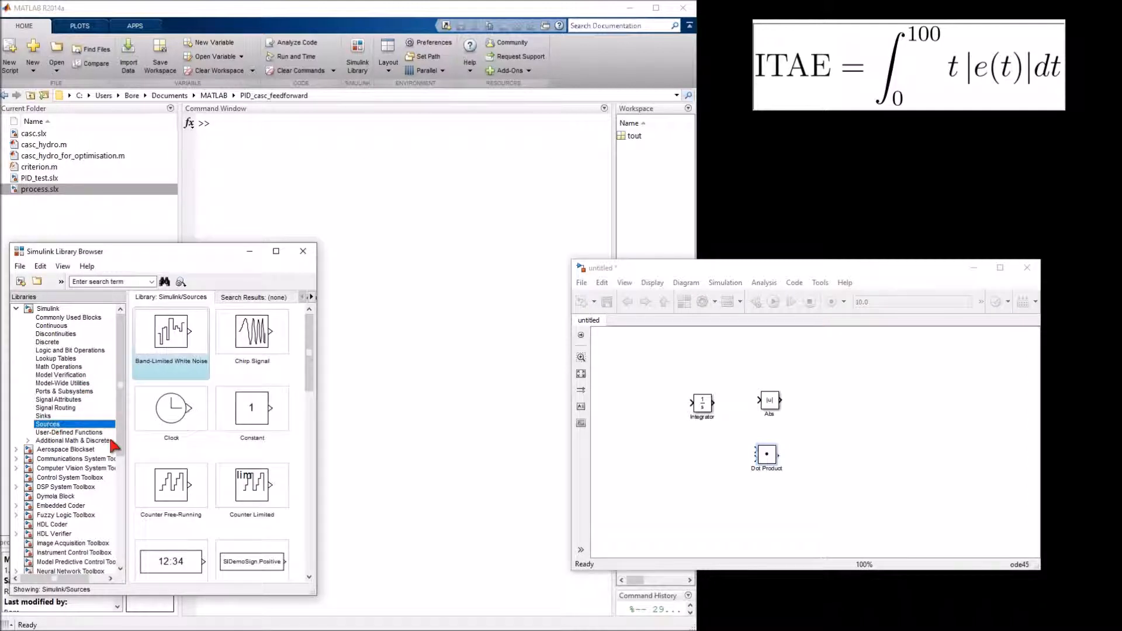
{"action": "left_click_drag", "start_coordinate": [184, 415], "coordinate": [687, 352]}
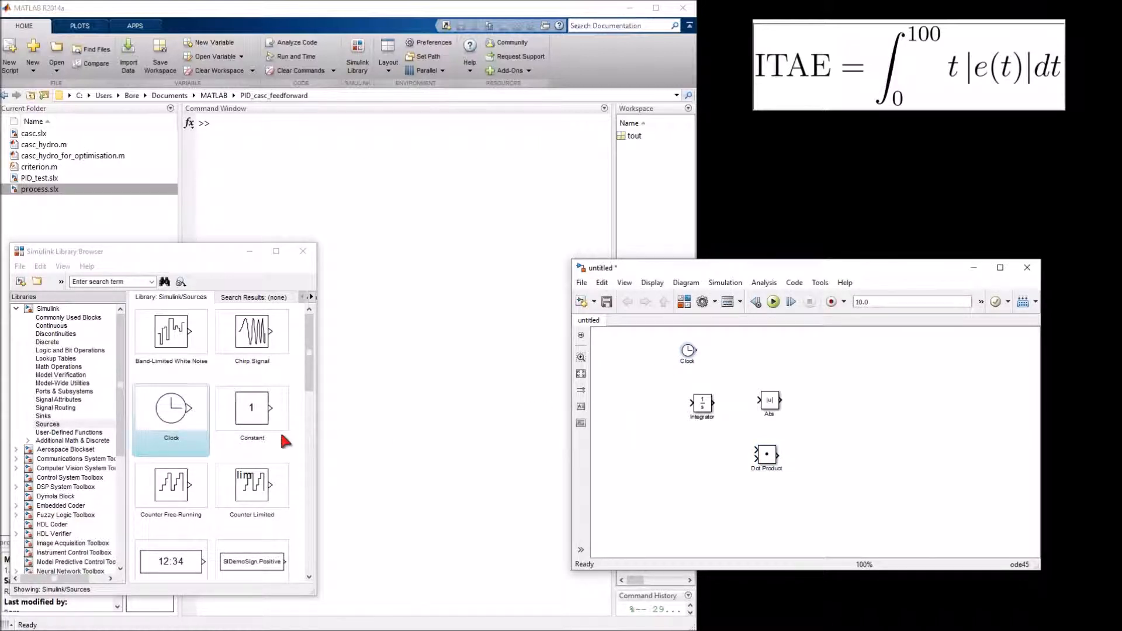
{"action": "left_click", "coordinate": [52, 417]}
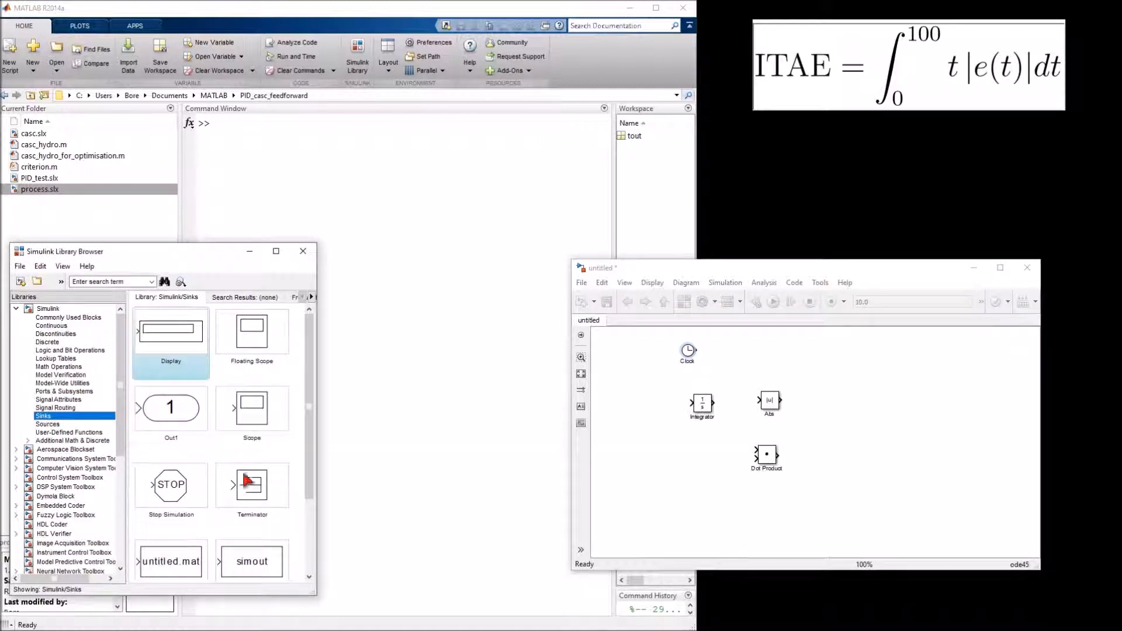
{"action": "left_click_drag", "start_coordinate": [252, 412], "coordinate": [890, 437]}
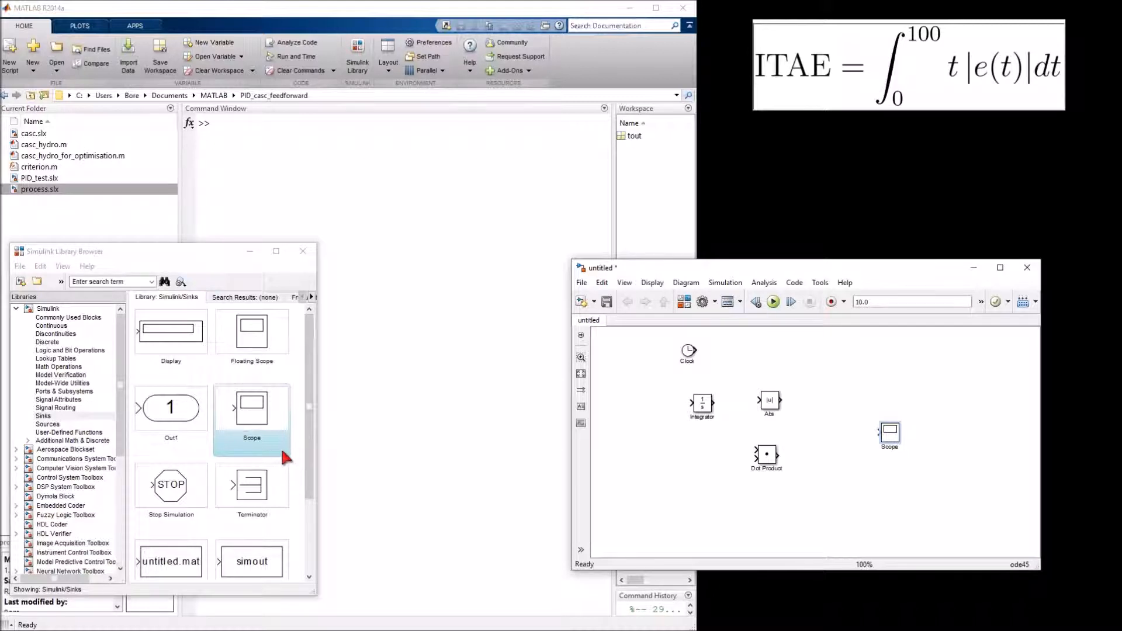
{"action": "left_click_drag", "start_coordinate": [176, 331], "coordinate": [889, 395]}
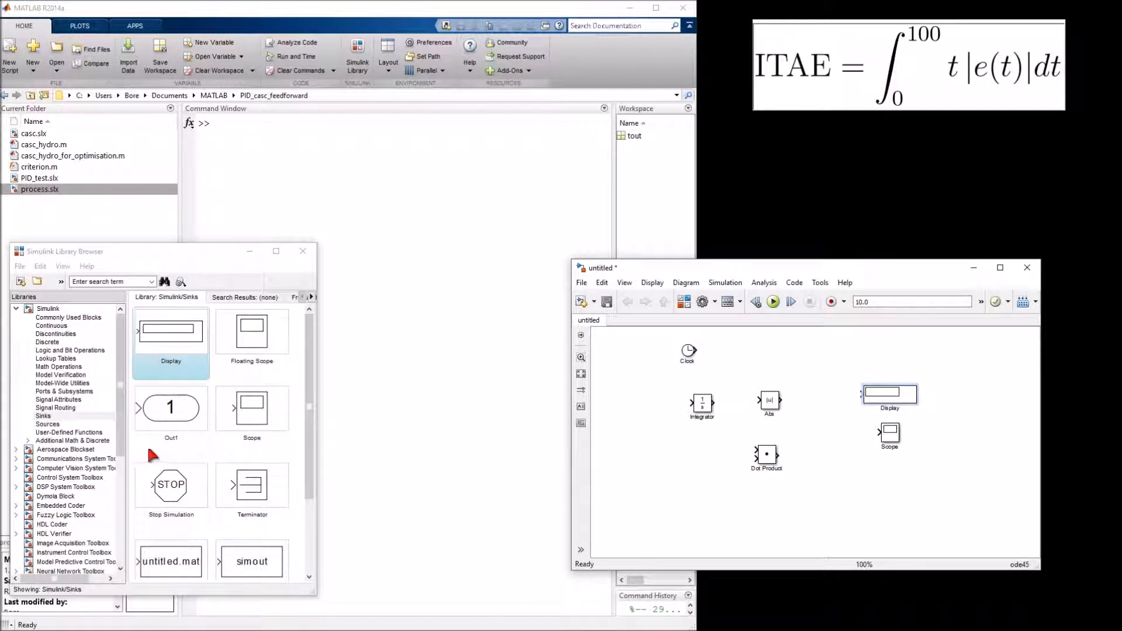
Add a 1-D Lookup Table block and feed its input from a copy of the Clock
{"action": "left_click", "coordinate": [52, 359]}
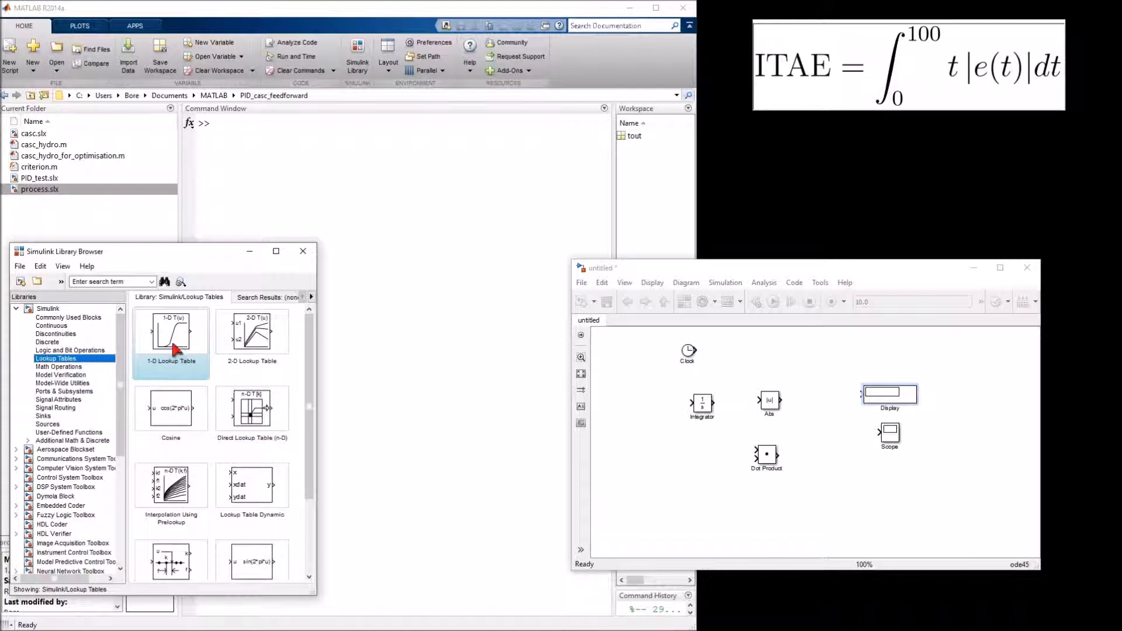
{"action": "left_click_drag", "start_coordinate": [174, 341], "coordinate": [642, 410]}
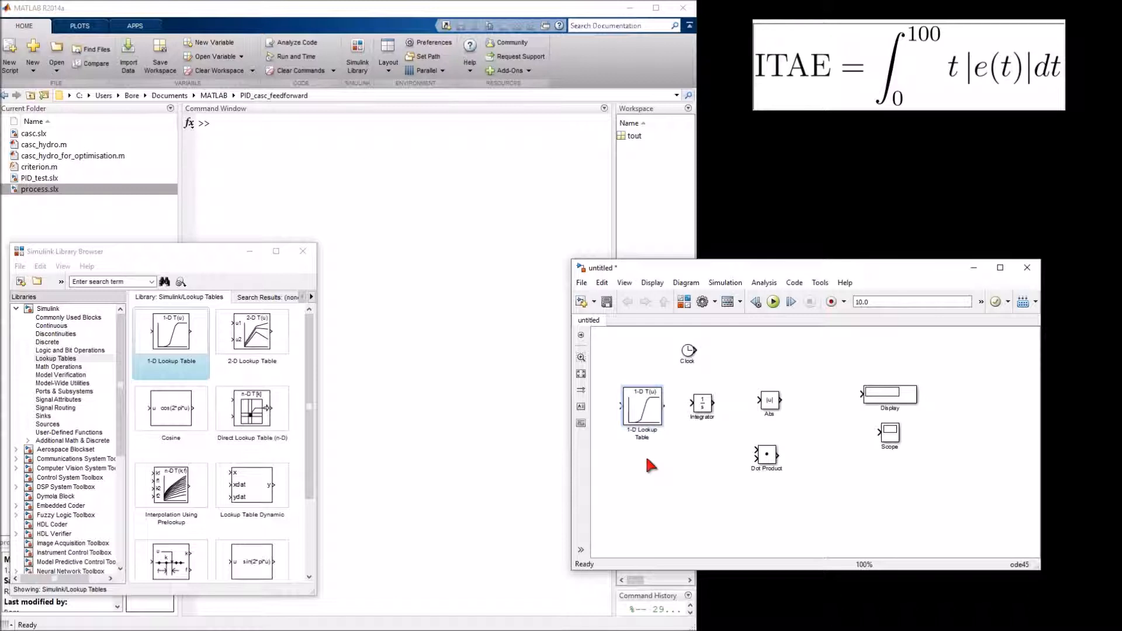
{"action": "left_click", "coordinate": [650, 408]}
{"action": "left_click", "coordinate": [687, 356]}
{"action": "left_click_drag", "start_coordinate": [687, 357], "coordinate": [600, 413]}
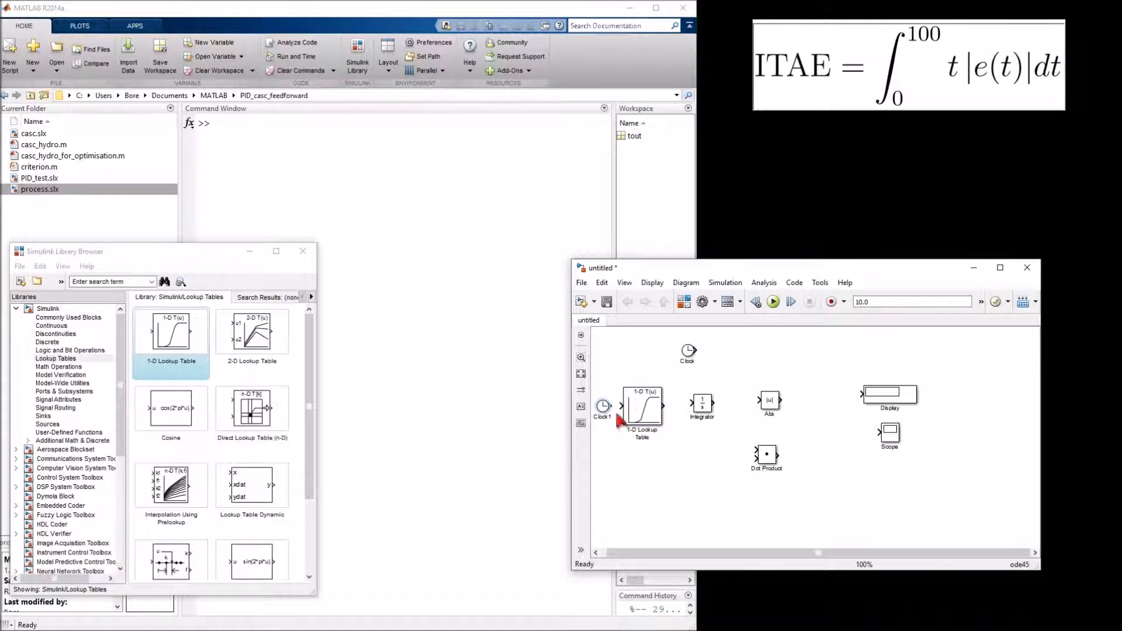
{"action": "left_click_drag", "start_coordinate": [607, 405], "coordinate": [623, 406]}
Arrange Abs, Dot Product and Integrator in a row after the lookup table, with the table's output connected to Abs
{"action": "left_click_drag", "start_coordinate": [703, 407], "coordinate": [790, 370]}
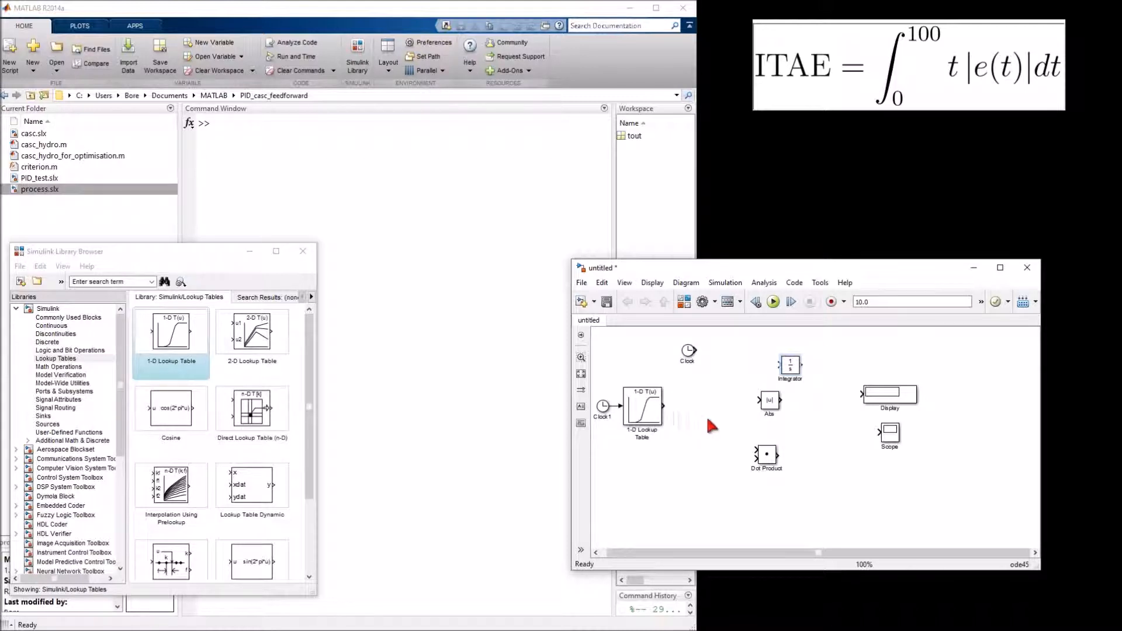
{"action": "mouse_move", "coordinate": [770, 416]}
{"action": "left_mouse_down"}
{"action": "mouse_move", "coordinate": [708, 419]}
{"action": "mouse_move", "coordinate": [678, 406]}
{"action": "mouse_move", "coordinate": [699, 411]}
{"action": "left_mouse_up"}
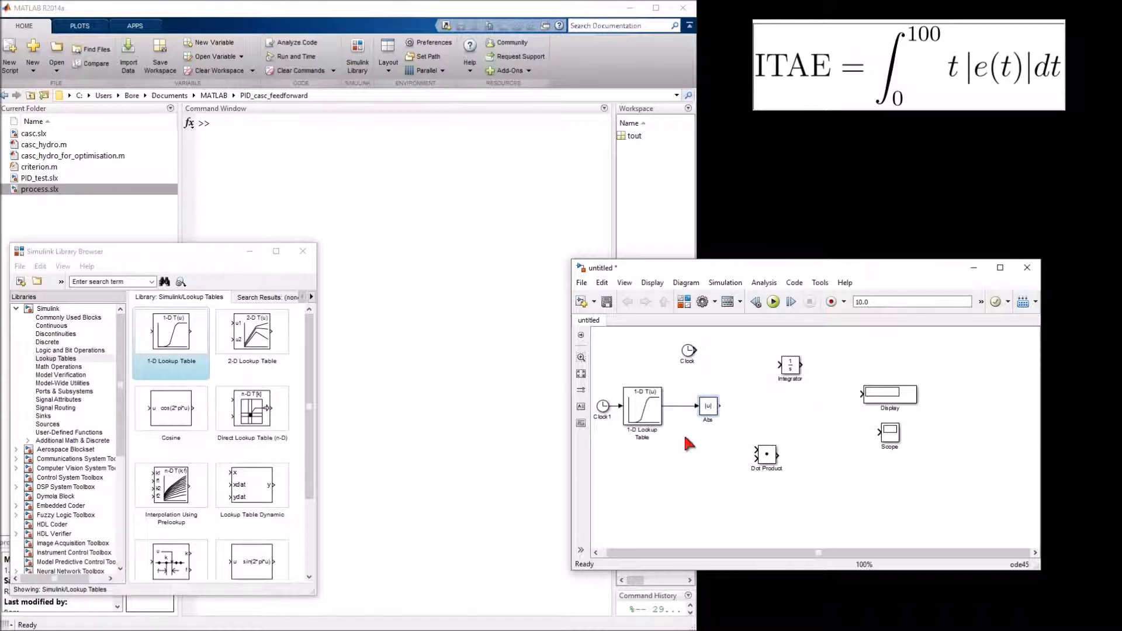
{"action": "left_click_drag", "start_coordinate": [774, 458], "coordinate": [773, 403]}
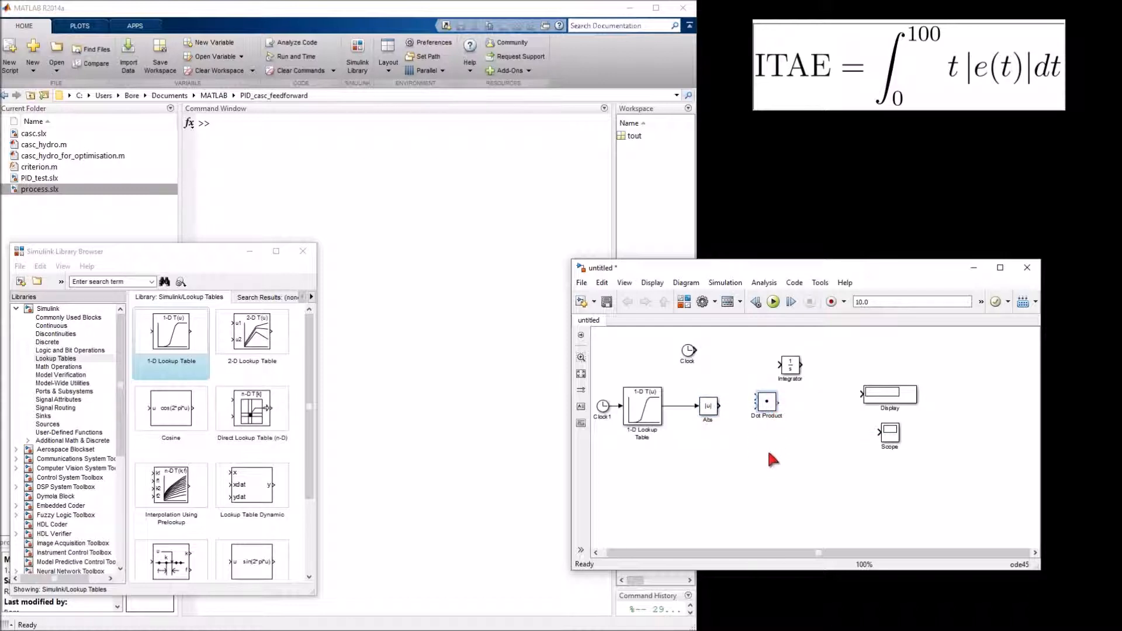
{"action": "left_click_drag", "start_coordinate": [801, 374], "coordinate": [832, 413]}
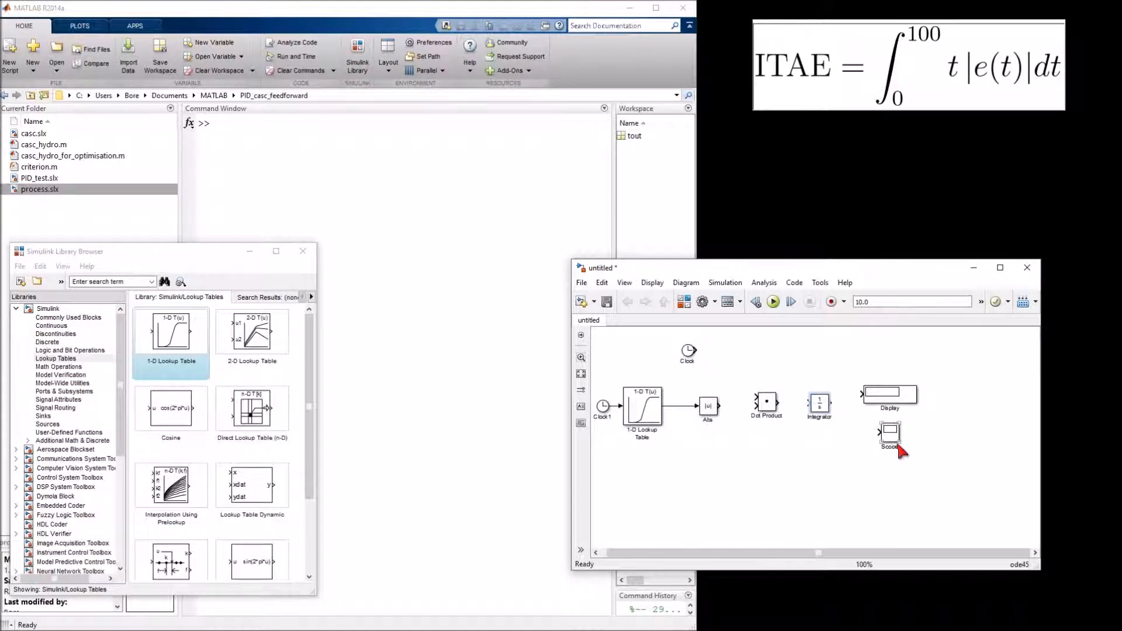
Align the Display with the Integrator, place the Scope beneath it, and position the original Clock above Abs
{"action": "left_click_drag", "start_coordinate": [897, 443], "coordinate": [897, 481]}
{"action": "left_click_drag", "start_coordinate": [889, 403], "coordinate": [889, 412]}
{"action": "left_click_drag", "start_coordinate": [892, 481], "coordinate": [890, 464]}
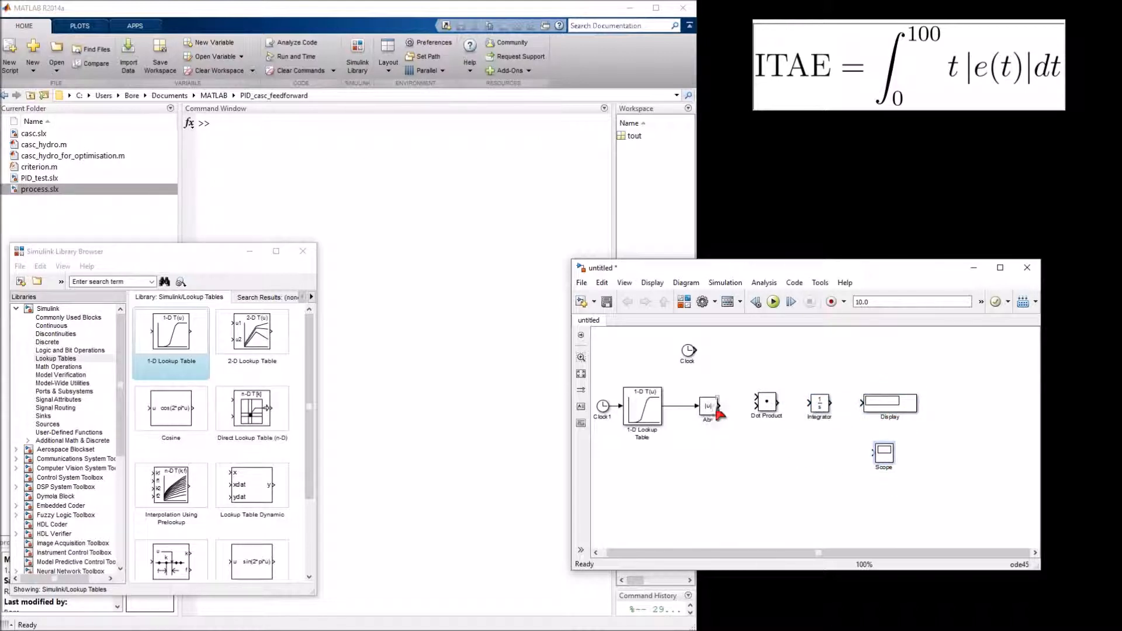
{"action": "left_click", "coordinate": [689, 355]}
{"action": "left_click_drag", "start_coordinate": [687, 356], "coordinate": [706, 357]}
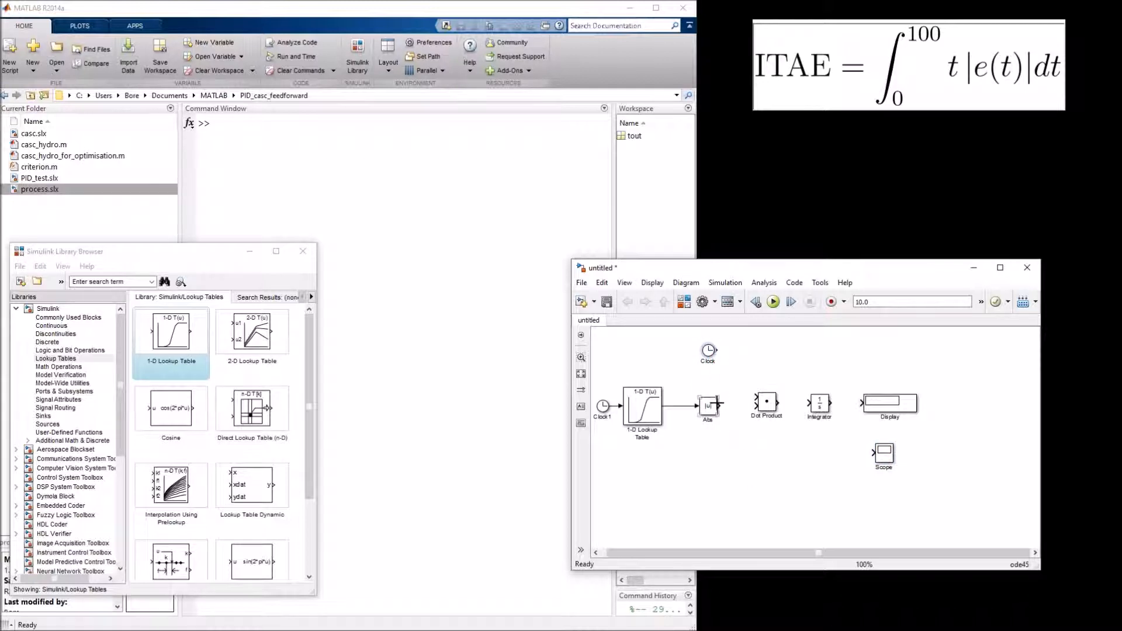
Connect Abs through Dot Product and Integrator to both Display and Scope, and wire the upper Clock to Dot Product's first input
{"action": "left_click_drag", "start_coordinate": [719, 405], "coordinate": [875, 453]}
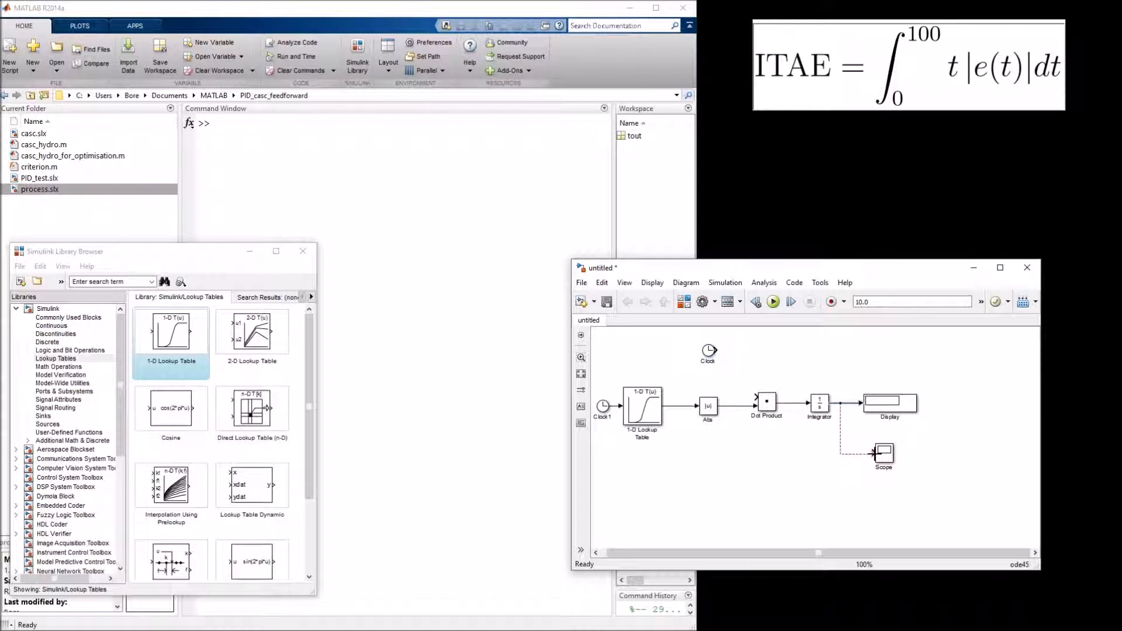
{"action": "left_click_drag", "start_coordinate": [716, 350], "coordinate": [736, 355]}
{"action": "left_click_drag", "start_coordinate": [740, 390], "coordinate": [756, 398]}
{"action": "left_click", "coordinate": [644, 412]}
{"action": "double_click", "coordinate": [645, 412]}
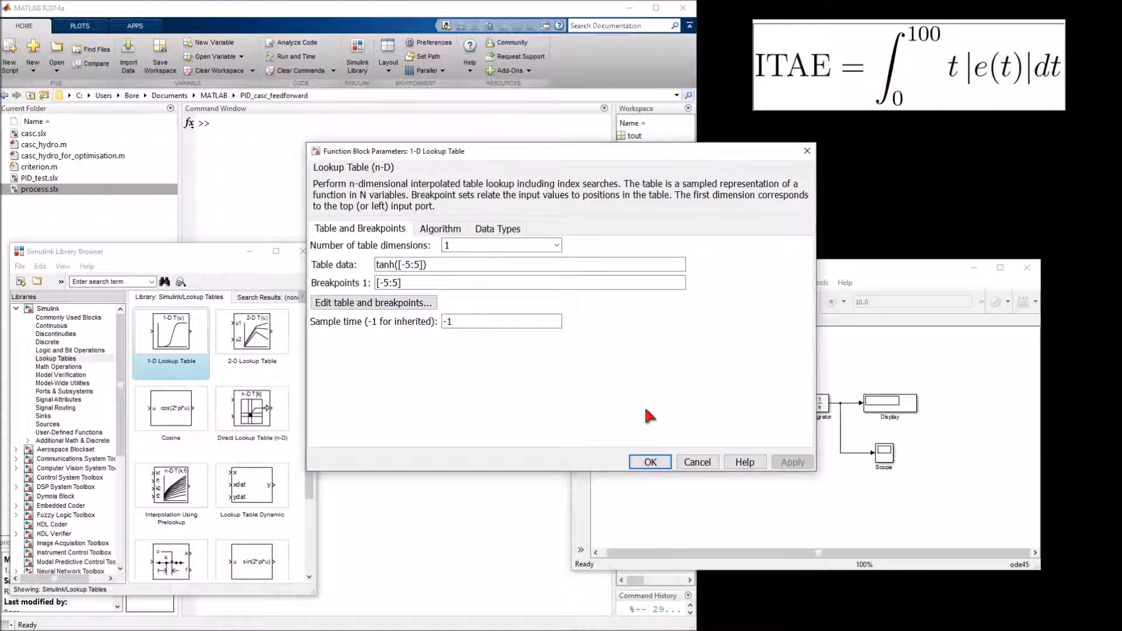
{"action": "left_click", "coordinate": [398, 284]}
{"action": "double_click", "coordinate": [399, 286]}
{"action": "left_click", "coordinate": [398, 285]}
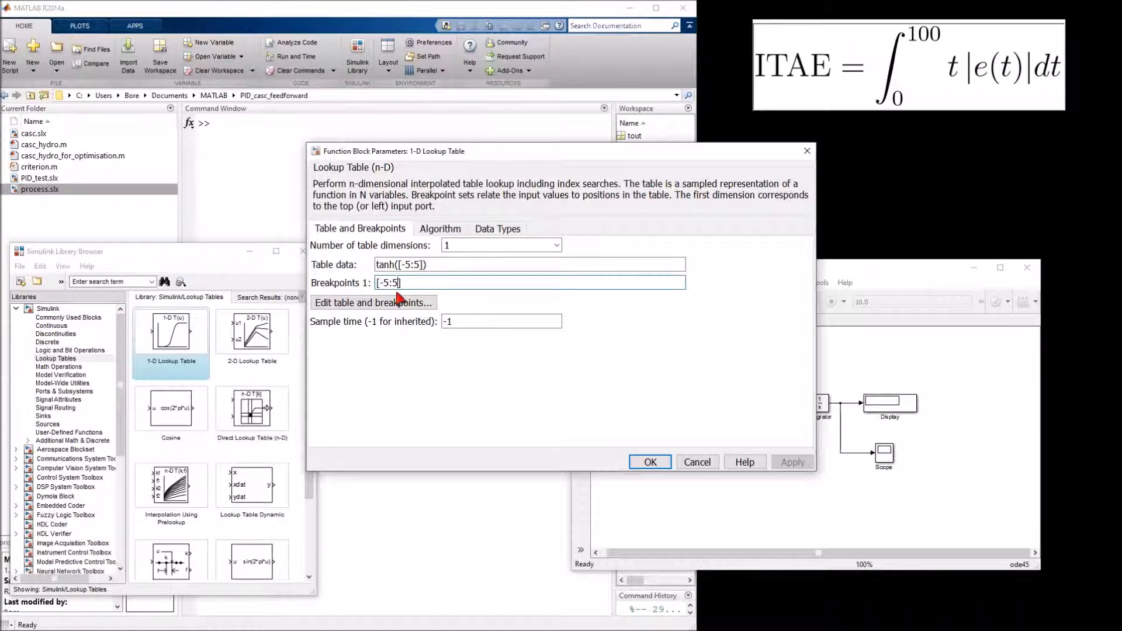
{"action": "key", "text": "BackSpace"}
{"action": "key", "text": "BackSpace"}
{"action": "key", "text": "BackSpace"}
{"action": "key", "text": "BackSpace"}
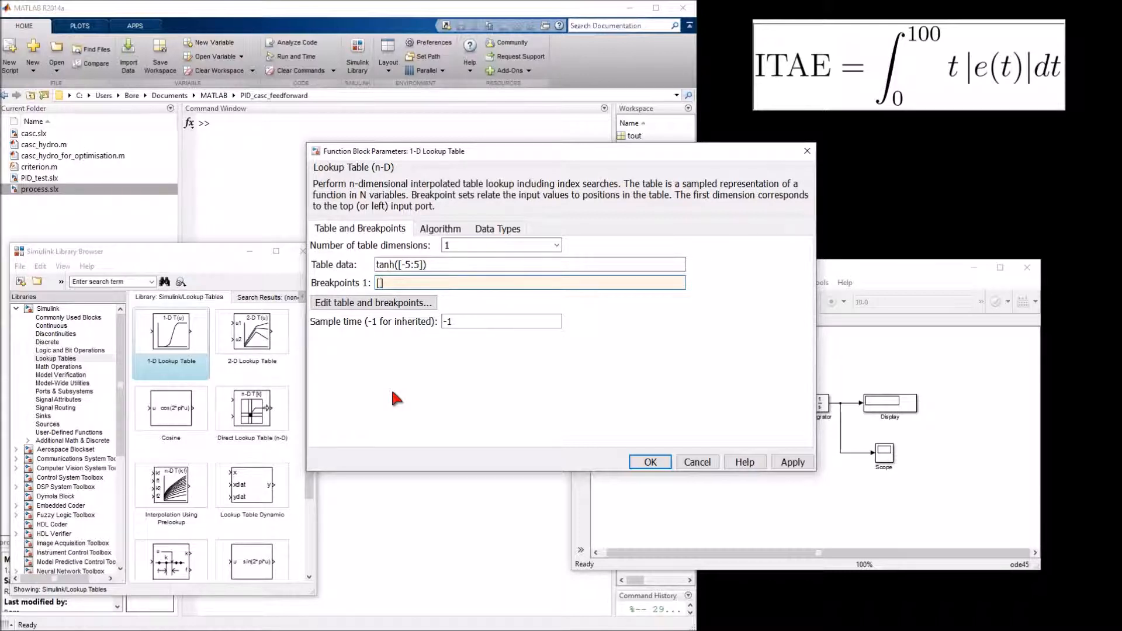
{"action": "type", "text": "0 25 50 75 100"}
Set the lookup table's table data to [3 1 -1 0 0] and apply the block parameters
{"action": "left_click", "coordinate": [398, 268]}
{"action": "left_click", "coordinate": [398, 269]}
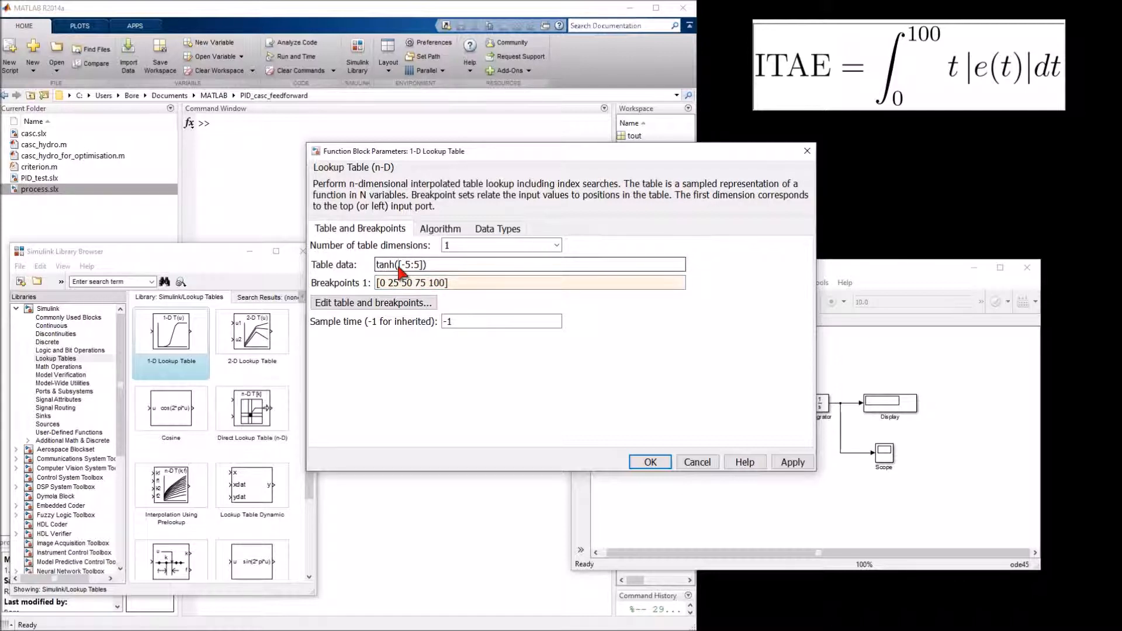
{"action": "key", "text": "BackSpace"}
{"action": "key", "text": "BackSpace"}
{"action": "key", "text": "BackSpace"}
{"action": "key", "text": "BackSpace"}
{"action": "key", "text": "BackSpace"}
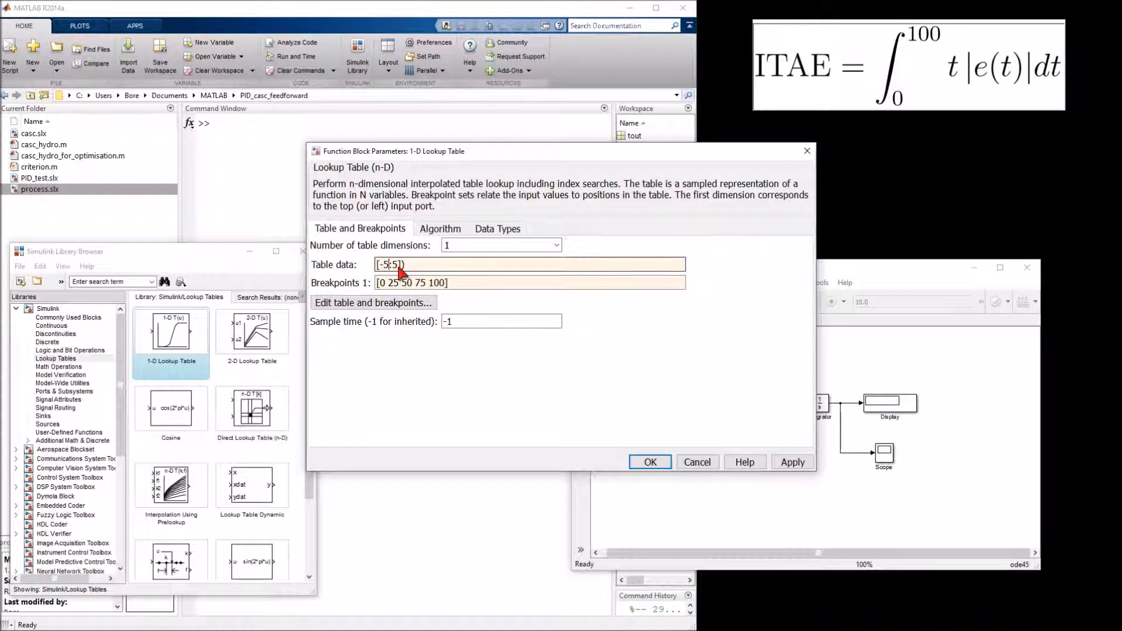
{"action": "key", "text": "End"}
{"action": "key", "text": "BackSpace"}
{"action": "key", "text": "Left"}
{"action": "key", "text": "BackSpace"}
{"action": "key", "text": "BackSpace"}
{"action": "key", "text": "BackSpace"}
{"action": "key", "text": "BackSpace"}
{"action": "type", "text": "3"}
{"action": "type", "text": " 1 "}
{"action": "type", "text": "-1 "}
{"action": "type", "text": "0 "}
{"action": "type", "text": "0"}
{"action": "left_click", "coordinate": [652, 463]}
Set the simulation stop time to 100 and run the model
{"action": "double_click", "coordinate": [873, 301]}
{"action": "type", "text": "100"}
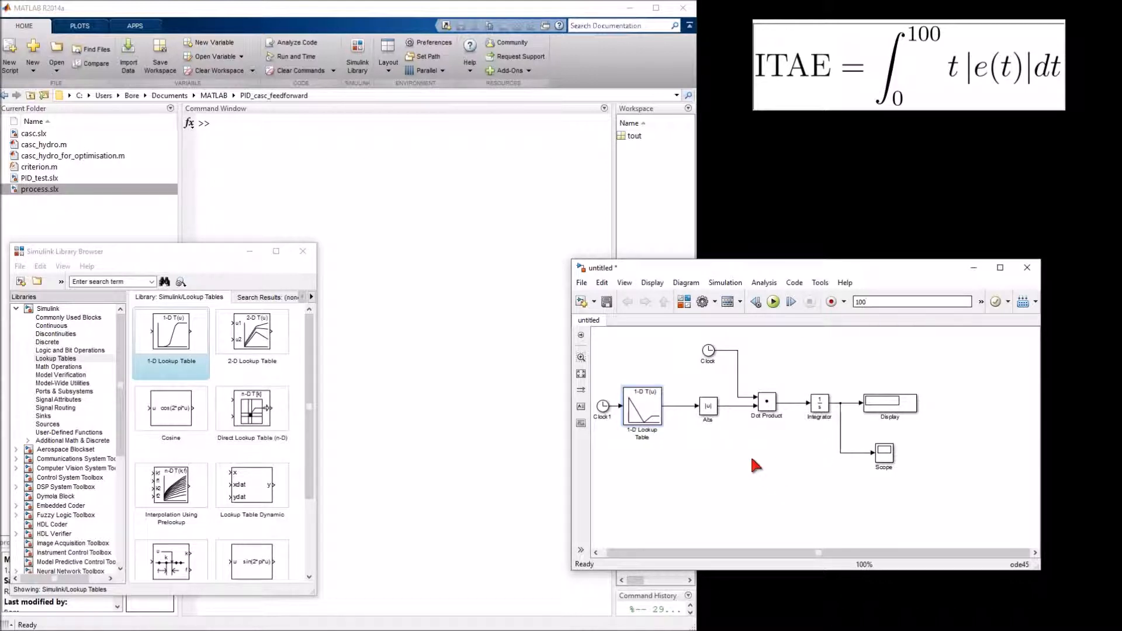
{"action": "left_click", "coordinate": [773, 303]}
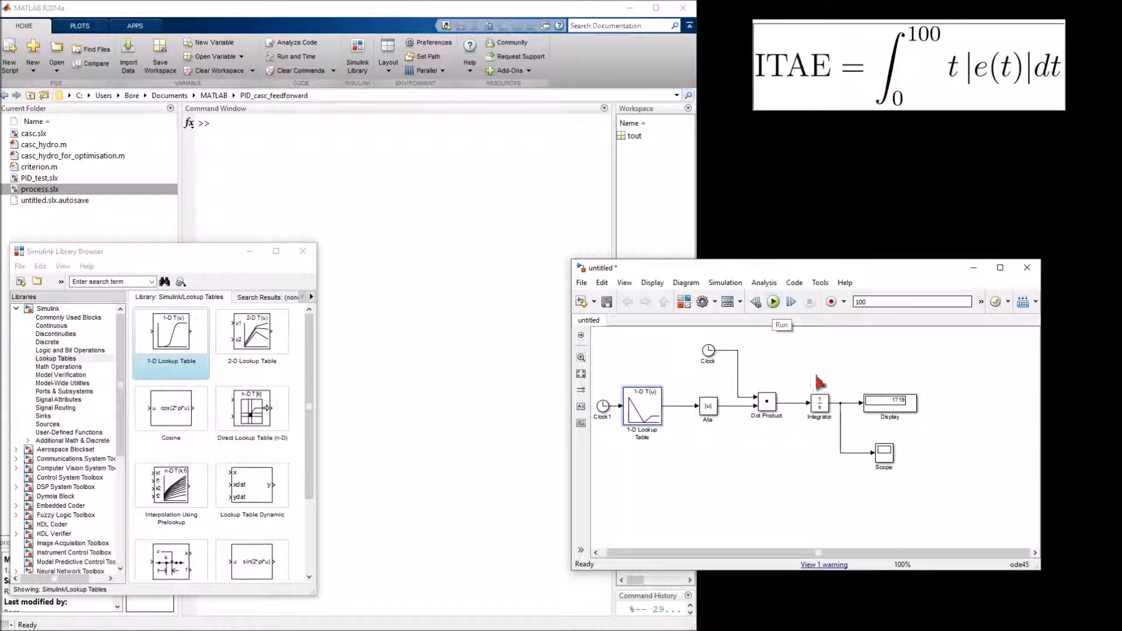
Open the Scope's plot of the integrated signal and autoscale its axes
{"action": "left_click", "coordinate": [887, 459]}
{"action": "double_click", "coordinate": [887, 459]}
{"action": "left_click", "coordinate": [191, 219]}
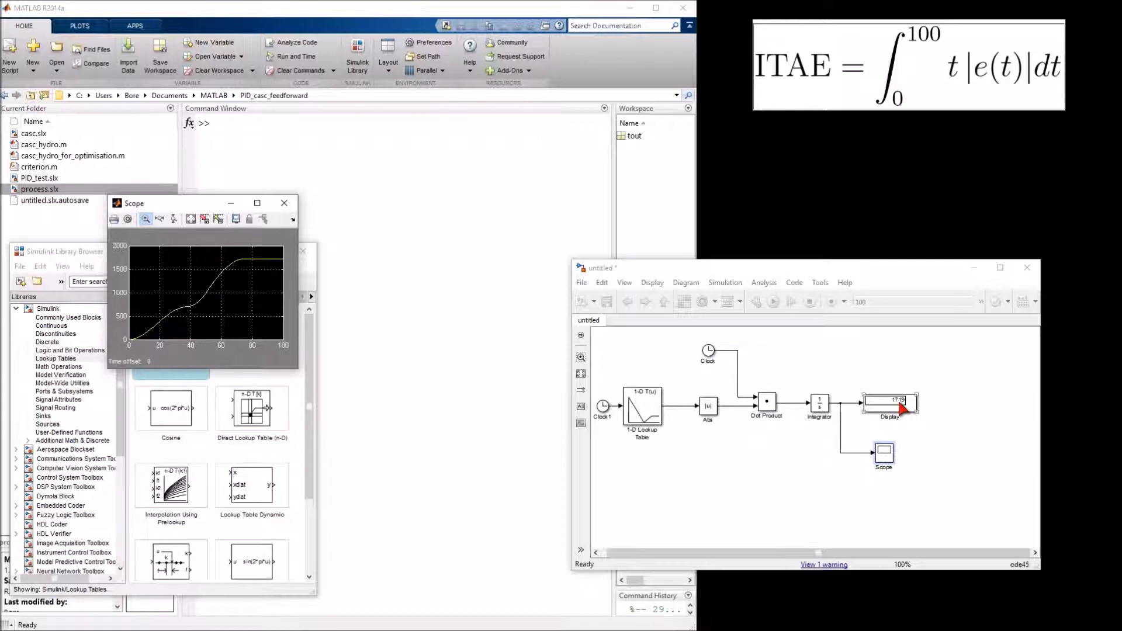
Duplicate the Scope below Abs, connect the copy to the lookup table's output, and rerun the simulation
{"action": "left_click_drag", "start_coordinate": [884, 453], "coordinate": [902, 456]}
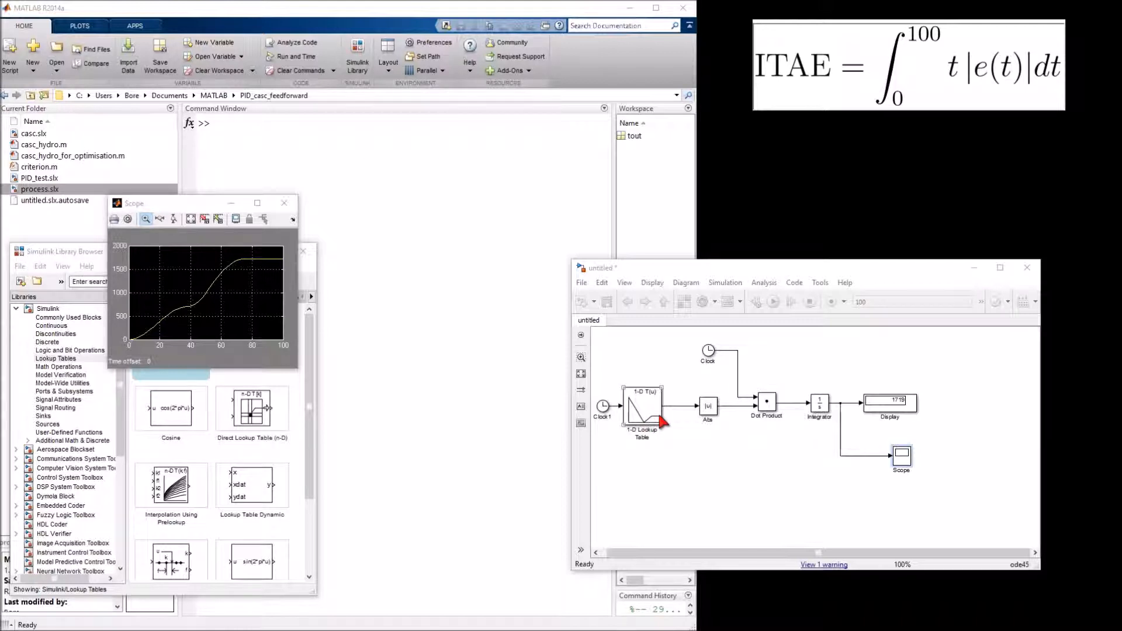
{"action": "left_click", "coordinate": [900, 462]}
{"action": "left_click_drag", "start_coordinate": [900, 462], "coordinate": [730, 477]}
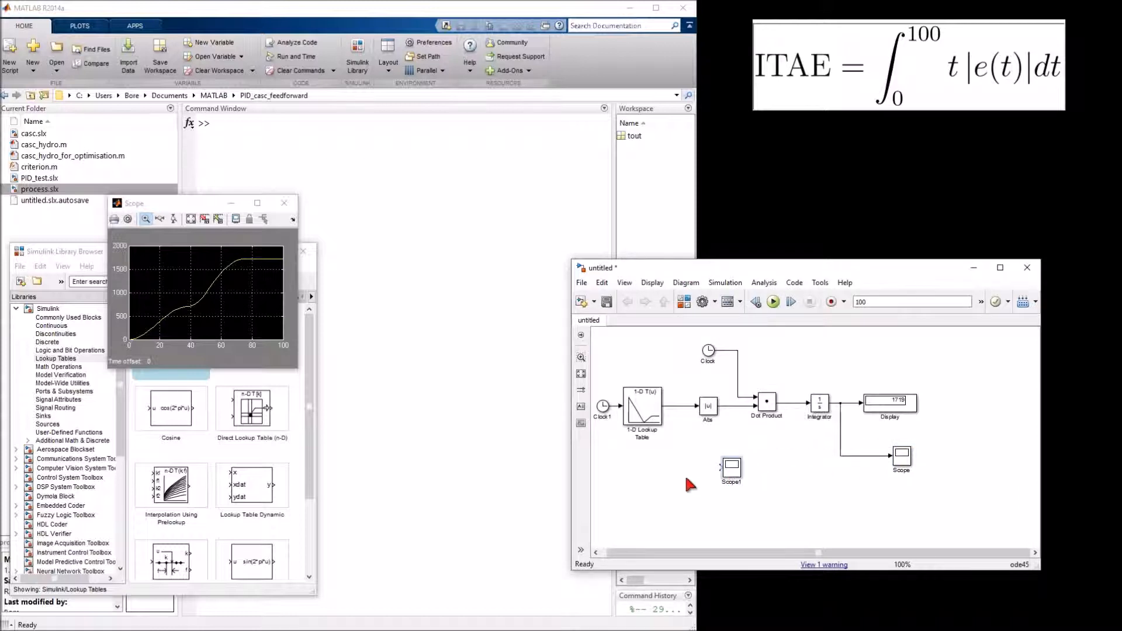
{"action": "left_click_drag", "start_coordinate": [672, 413], "coordinate": [725, 471]}
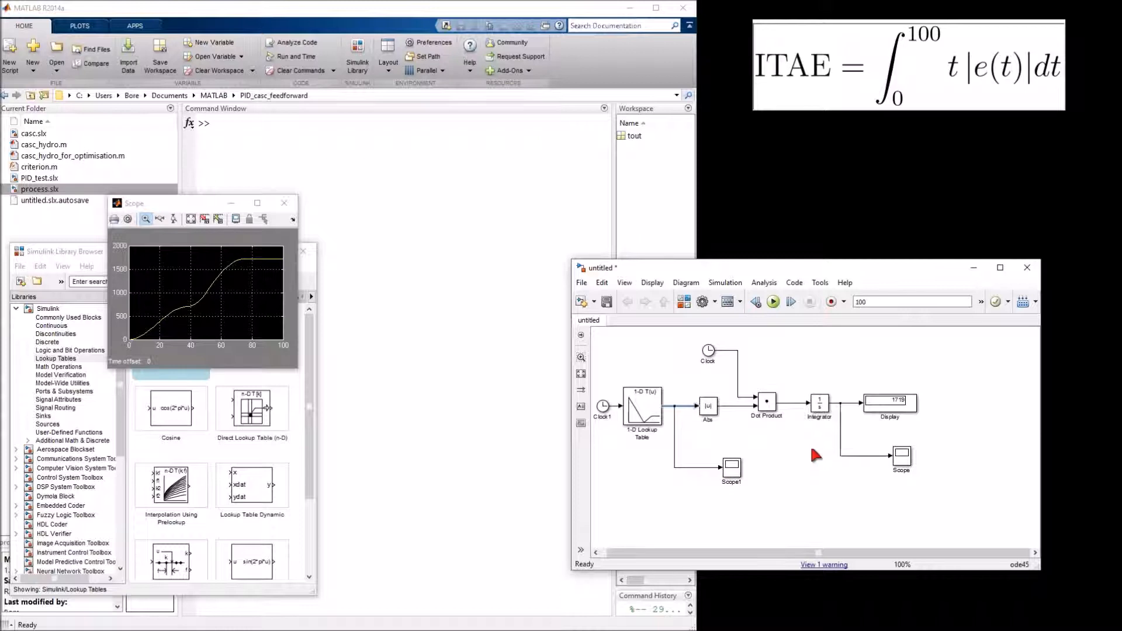
{"action": "left_click", "coordinate": [772, 303]}
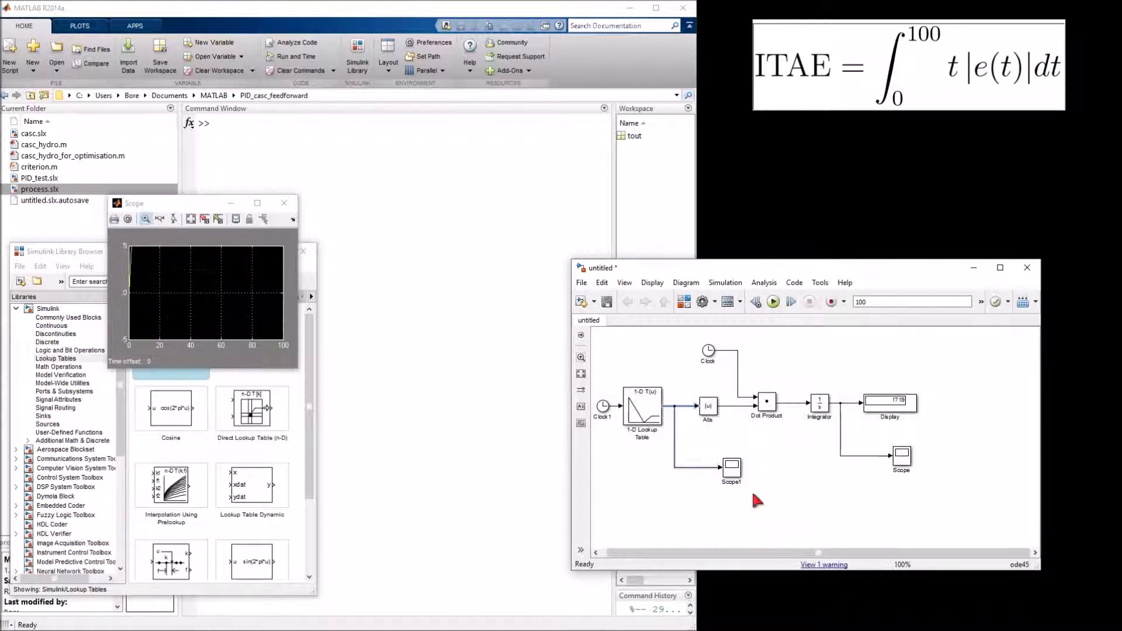
Open the plot of the scope on the lookup table's output, place it clear of the other scope window, and autoscale its axes
{"action": "double_click", "coordinate": [731, 470]}
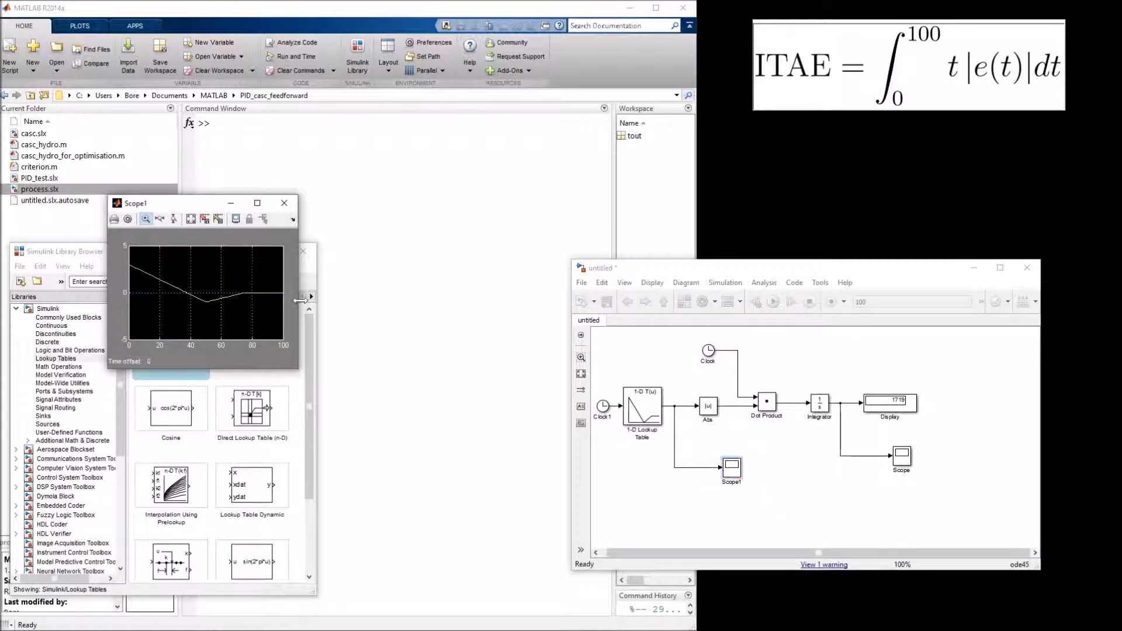
{"action": "left_click_drag", "start_coordinate": [199, 208], "coordinate": [412, 319]}
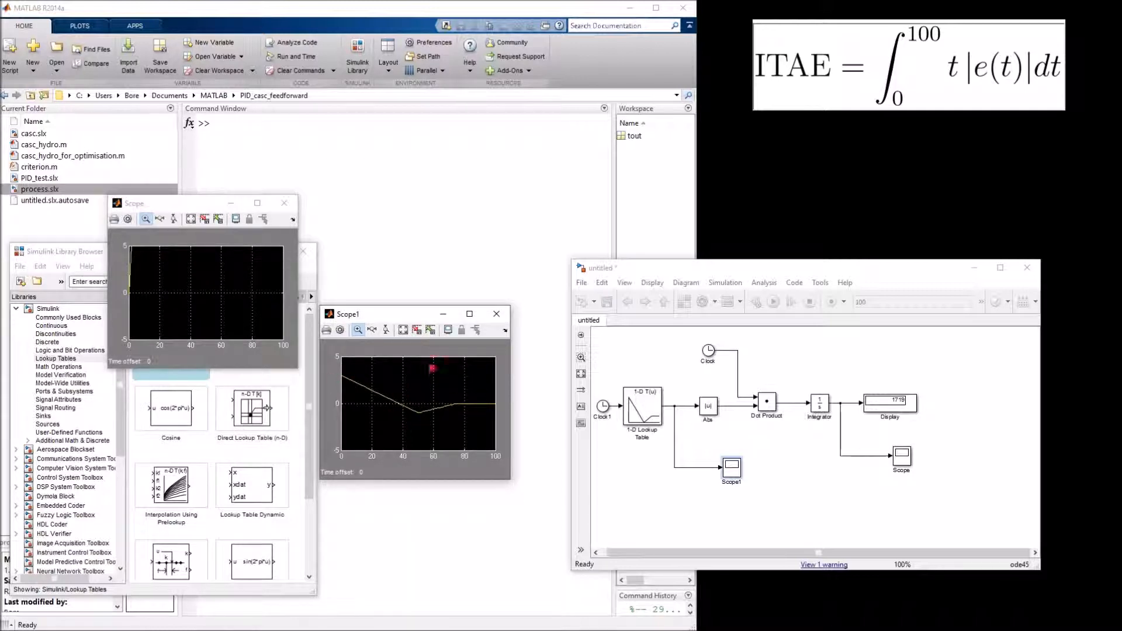
{"action": "left_click", "coordinate": [403, 329]}
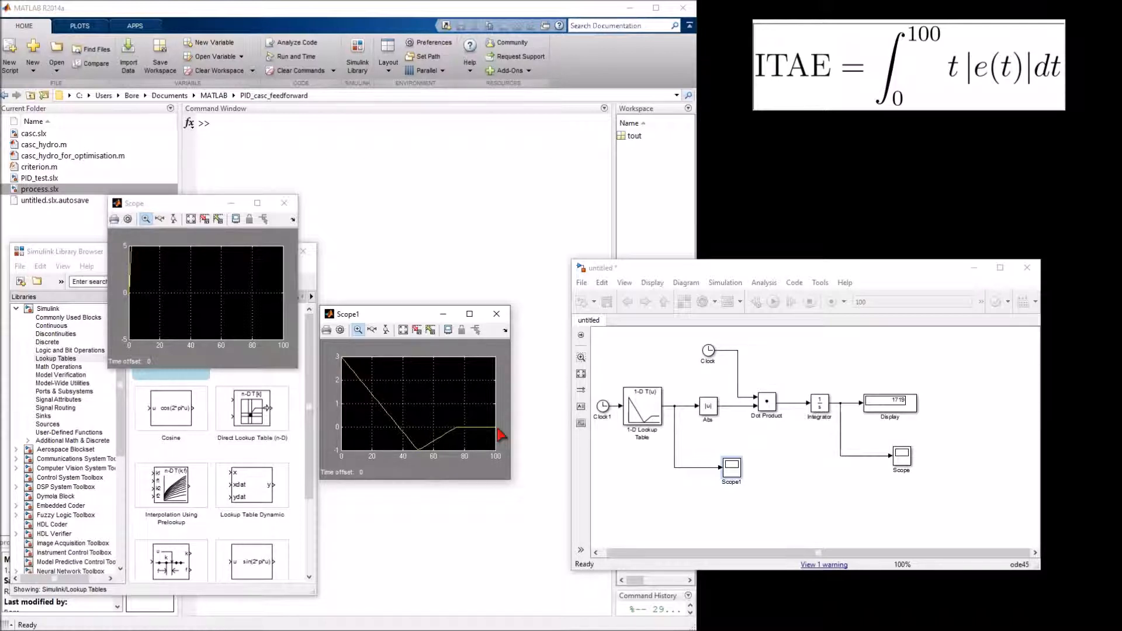
Set the 1-D Lookup Table's interpolation method to Cubic spline and accept the block parameters
{"action": "left_click", "coordinate": [641, 409]}
{"action": "double_click", "coordinate": [644, 413]}
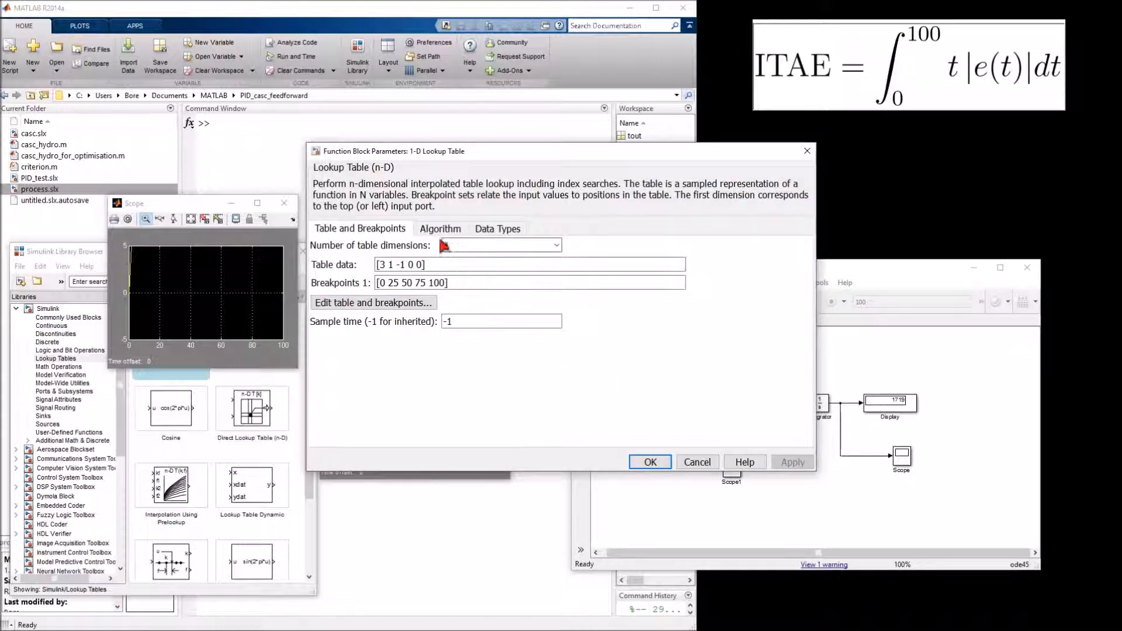
{"action": "left_click", "coordinate": [440, 230]}
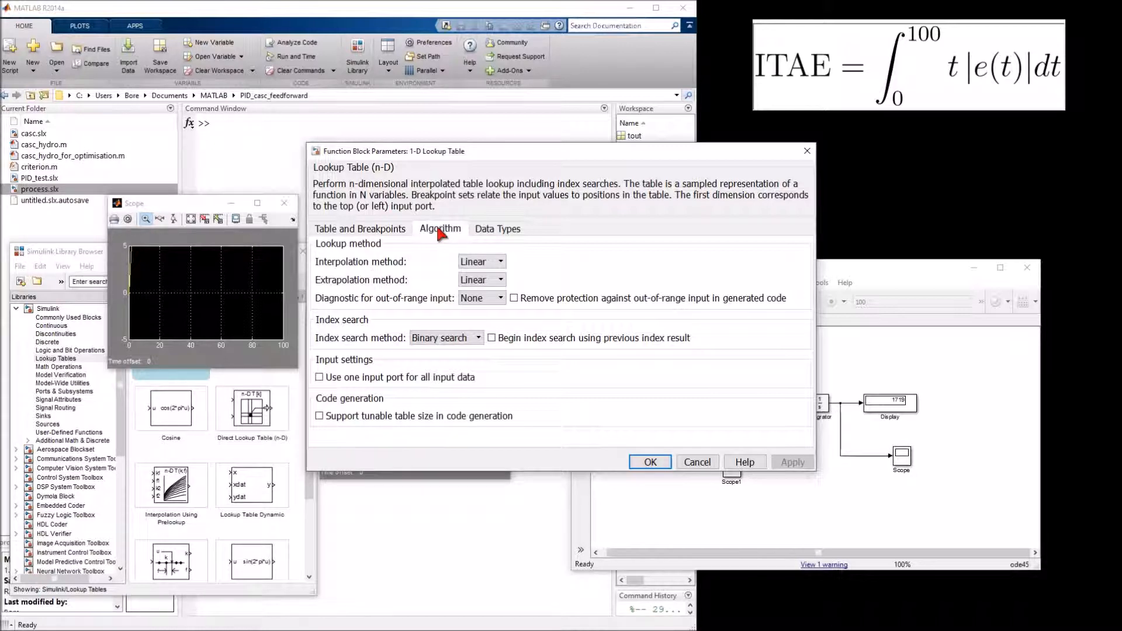
{"action": "left_click", "coordinate": [502, 263]}
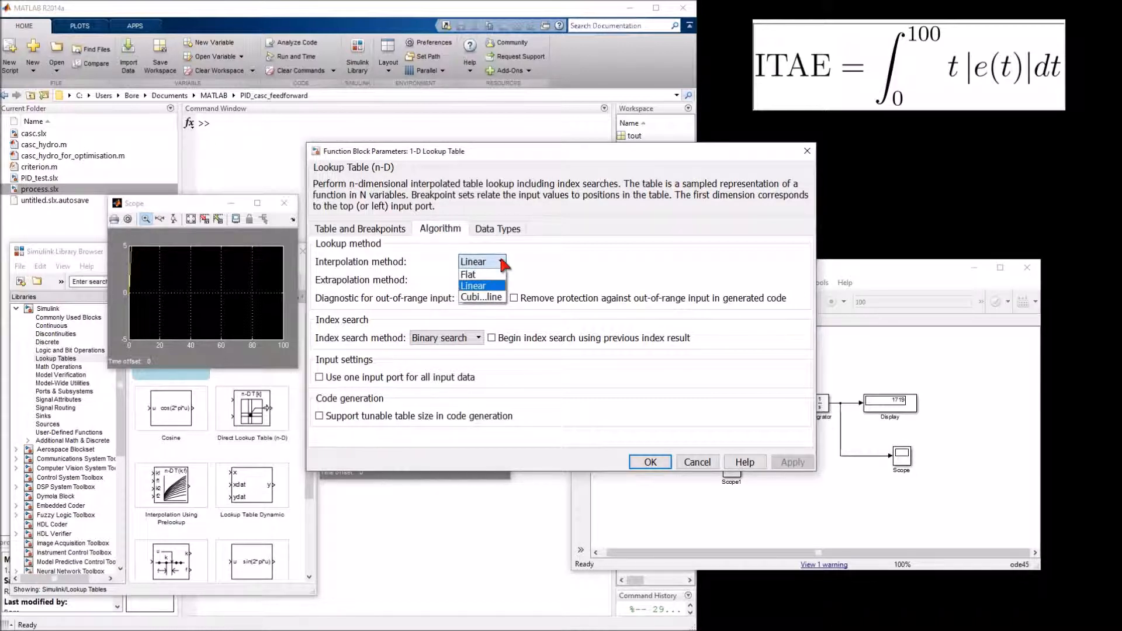
{"action": "left_click", "coordinate": [482, 297]}
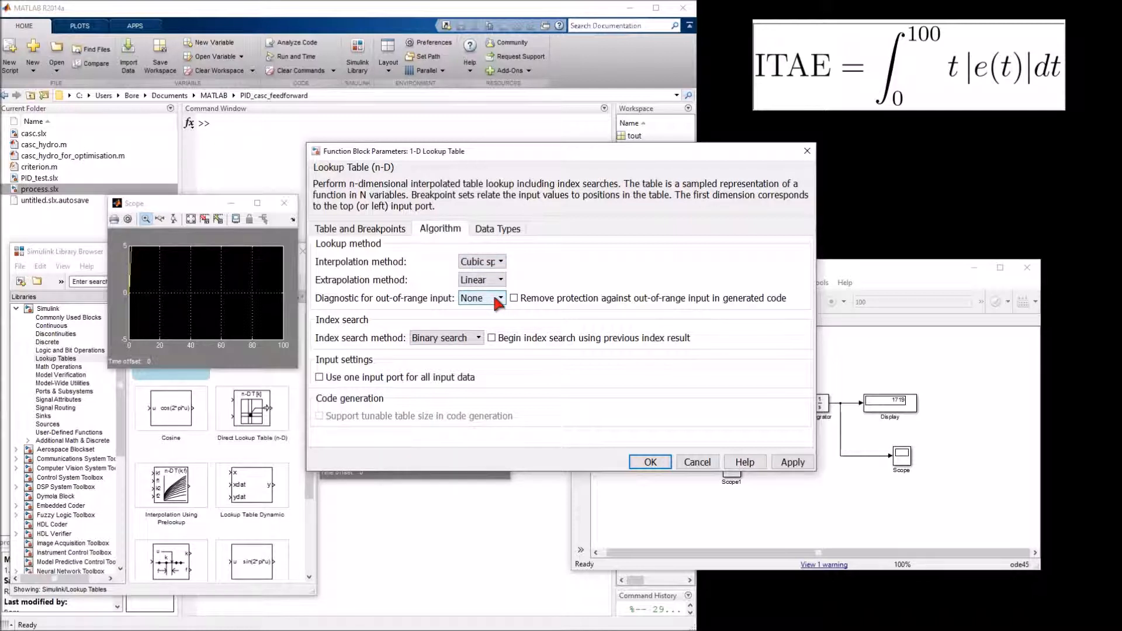
{"action": "left_click", "coordinate": [644, 462]}
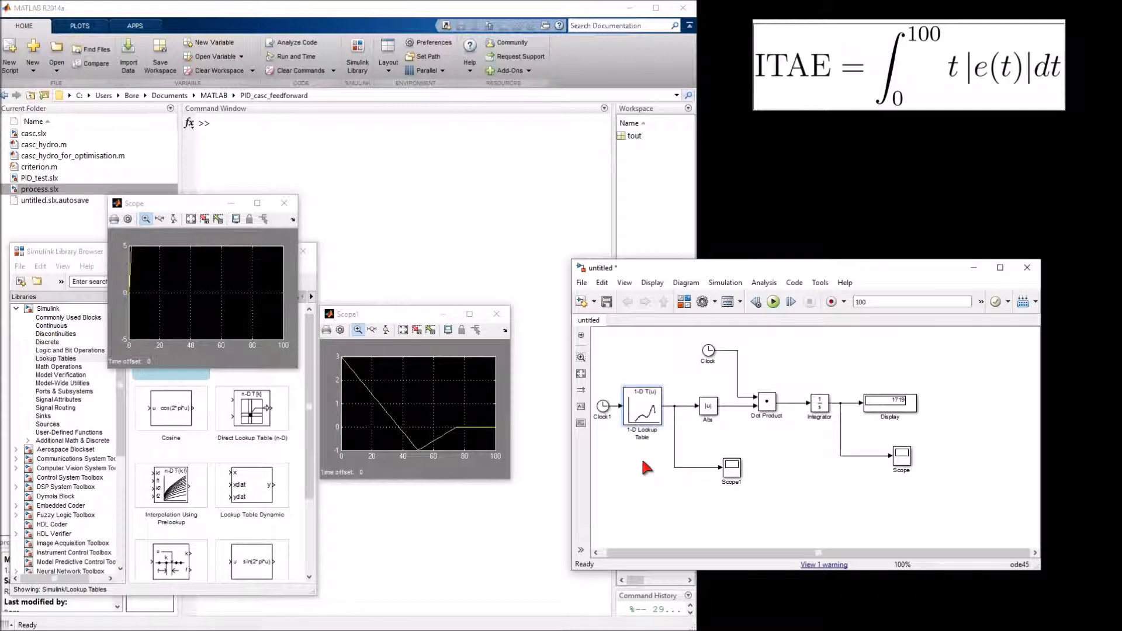
Rerun the simulation, autoscale the plot of the integrated signal, and check the final value on the Display block
{"action": "left_click", "coordinate": [773, 301]}
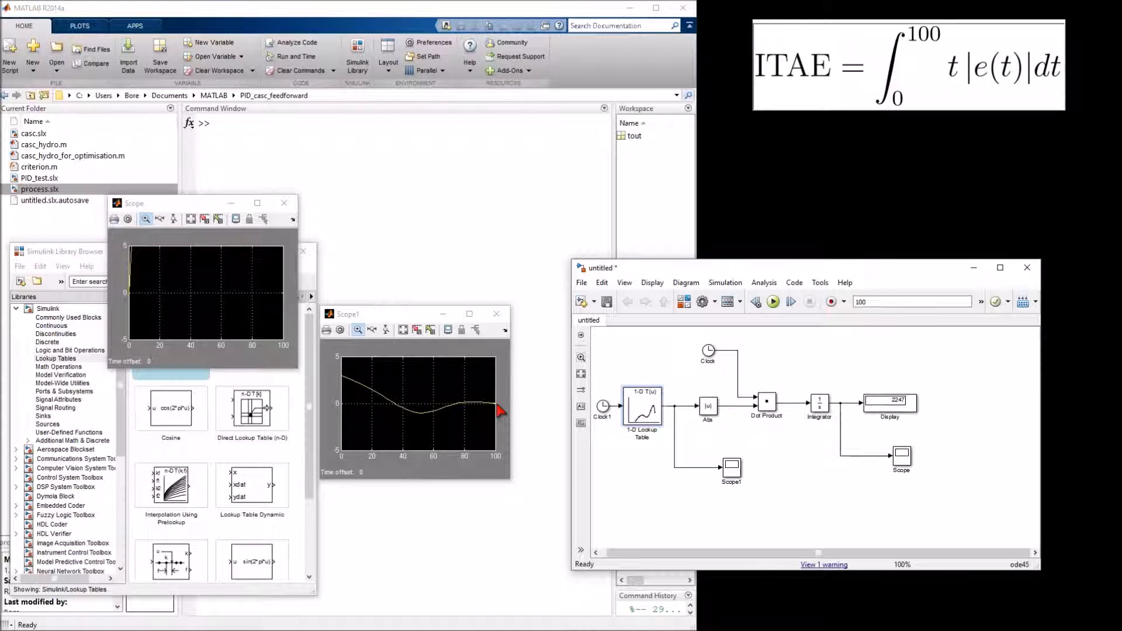
{"action": "left_click", "coordinate": [190, 219]}
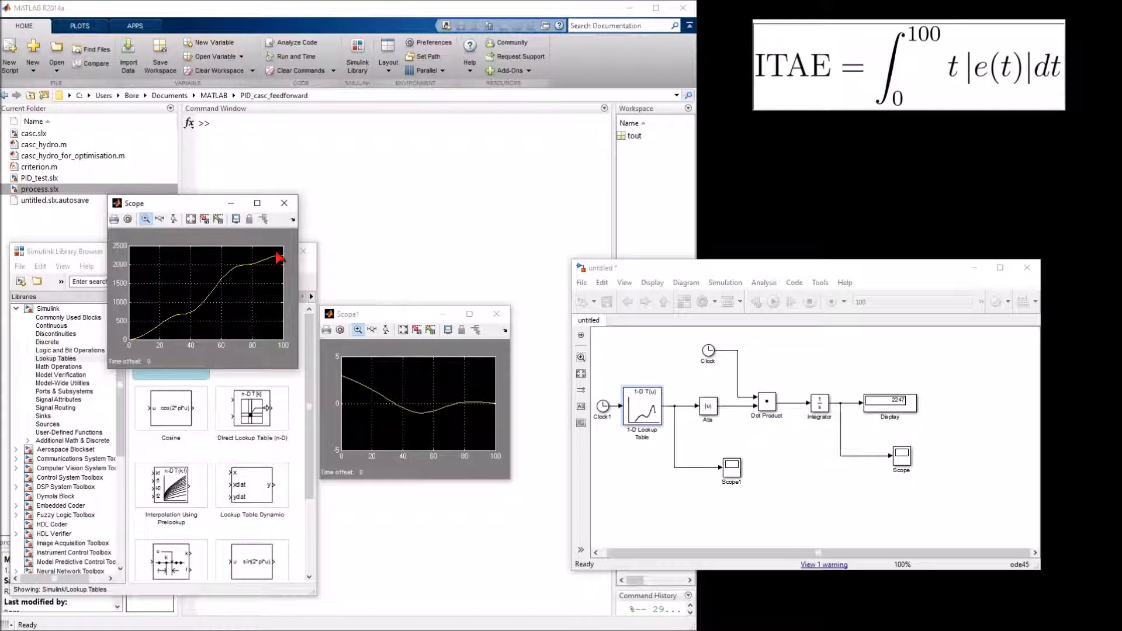
{"action": "left_click", "coordinate": [905, 409]}
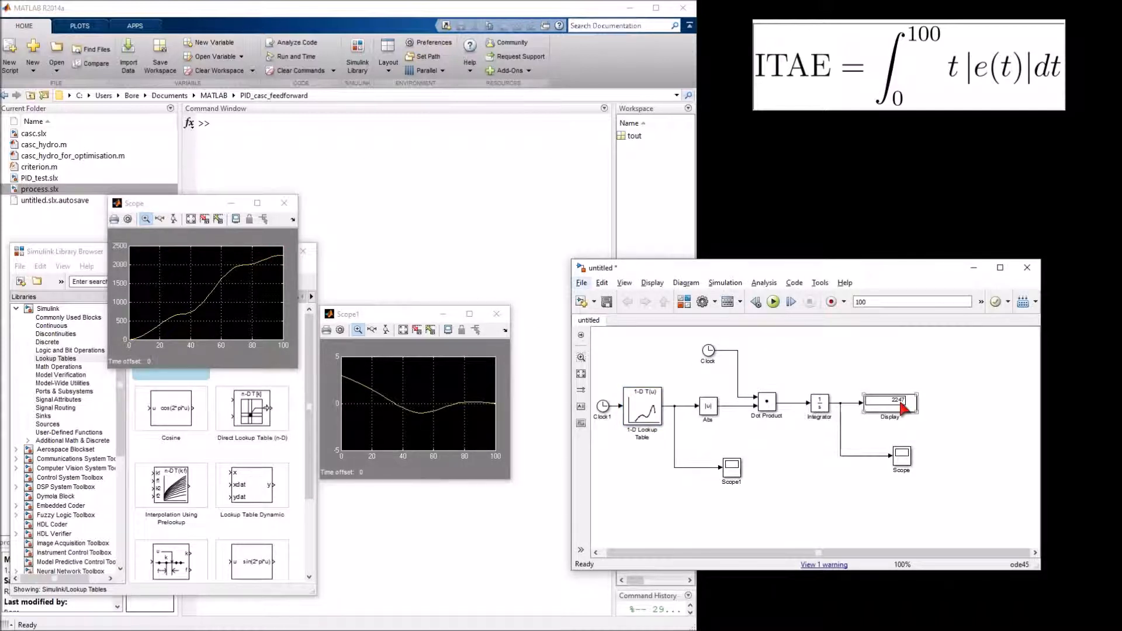
Give the upper Clock, Abs, Dot Product and Integrator blocks a custom pale yellow background (RGB 252, 255, 188)
{"action": "left_click", "coordinate": [674, 356]}
{"action": "left_click_drag", "start_coordinate": [667, 336], "coordinate": [855, 435]}
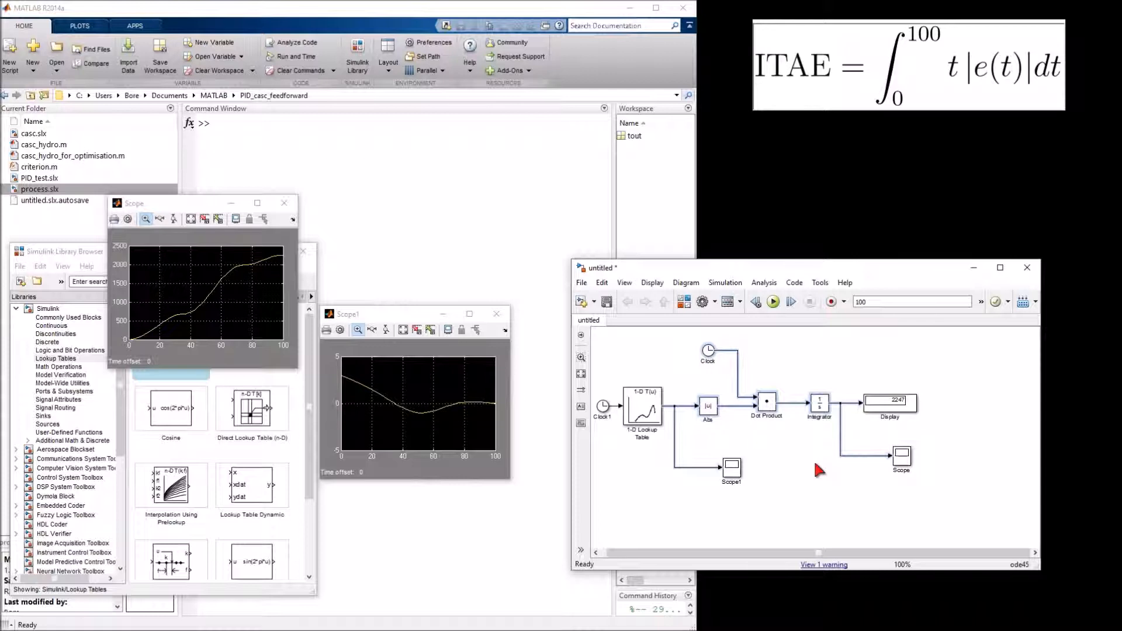
{"action": "right_click", "coordinate": [773, 411]}
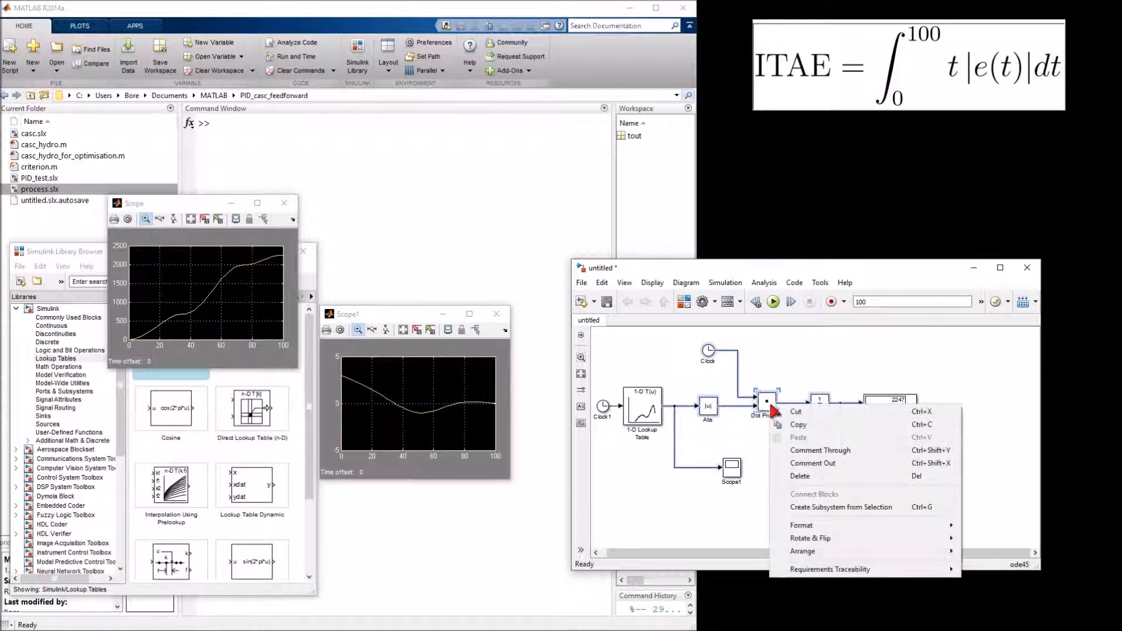
{"action": "mouse_move", "coordinate": [824, 525]}
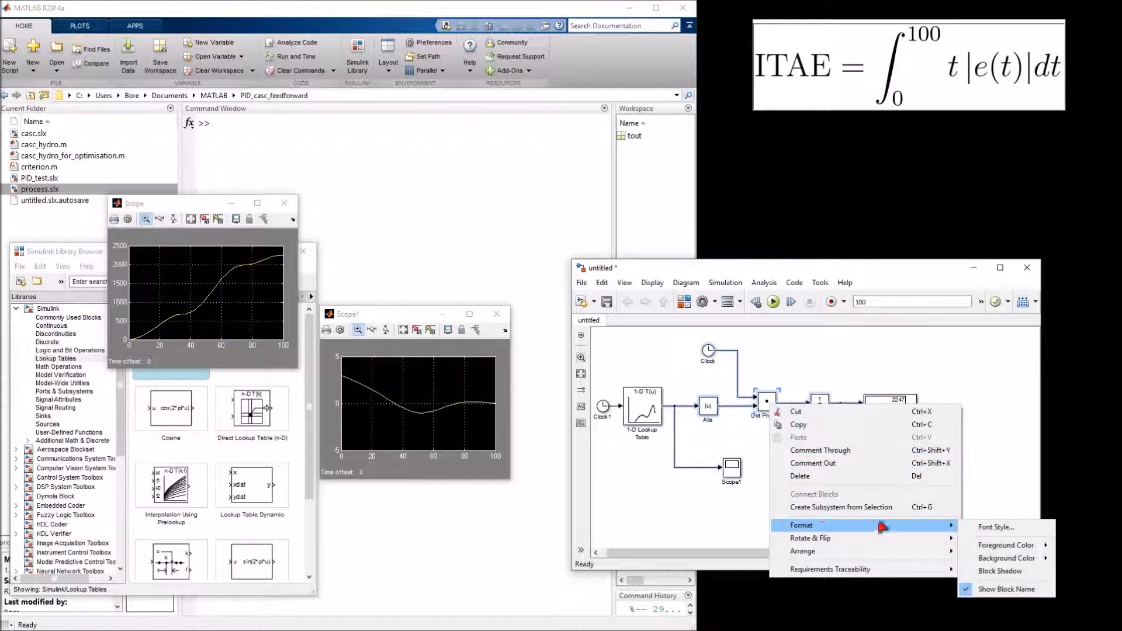
{"action": "mouse_move", "coordinate": [993, 558]}
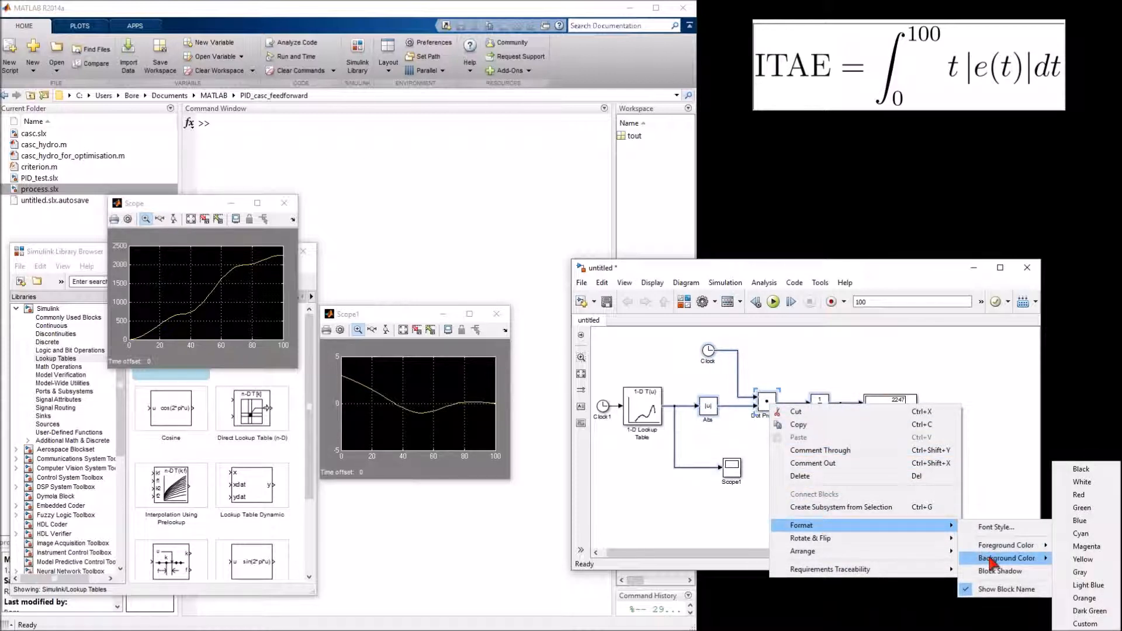
{"action": "left_click", "coordinate": [1085, 624]}
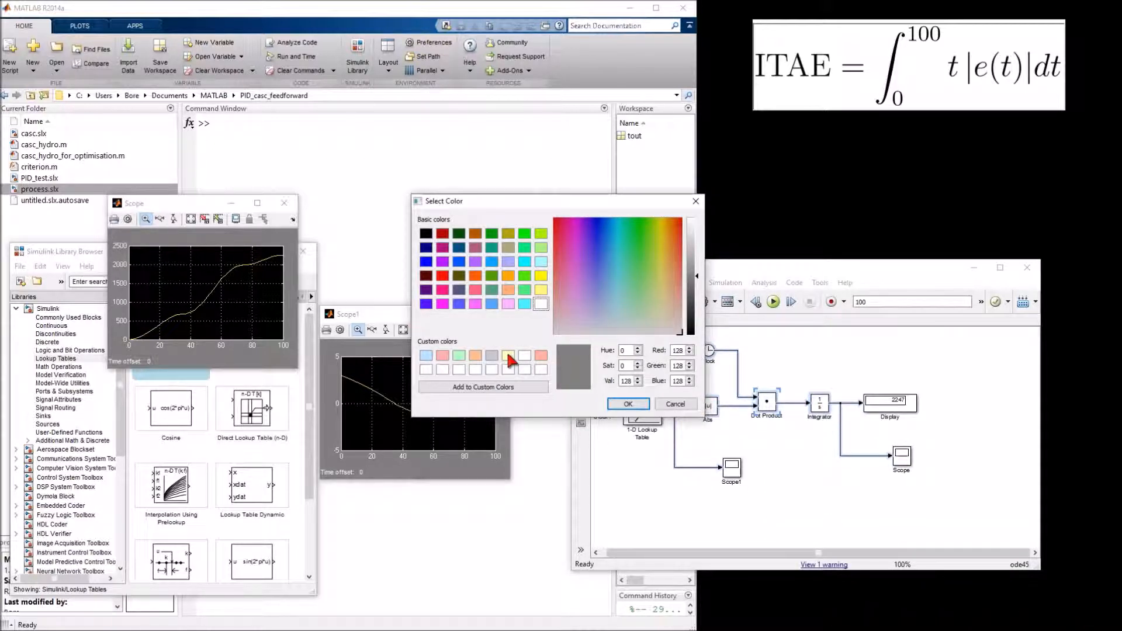
{"action": "left_click", "coordinate": [508, 356]}
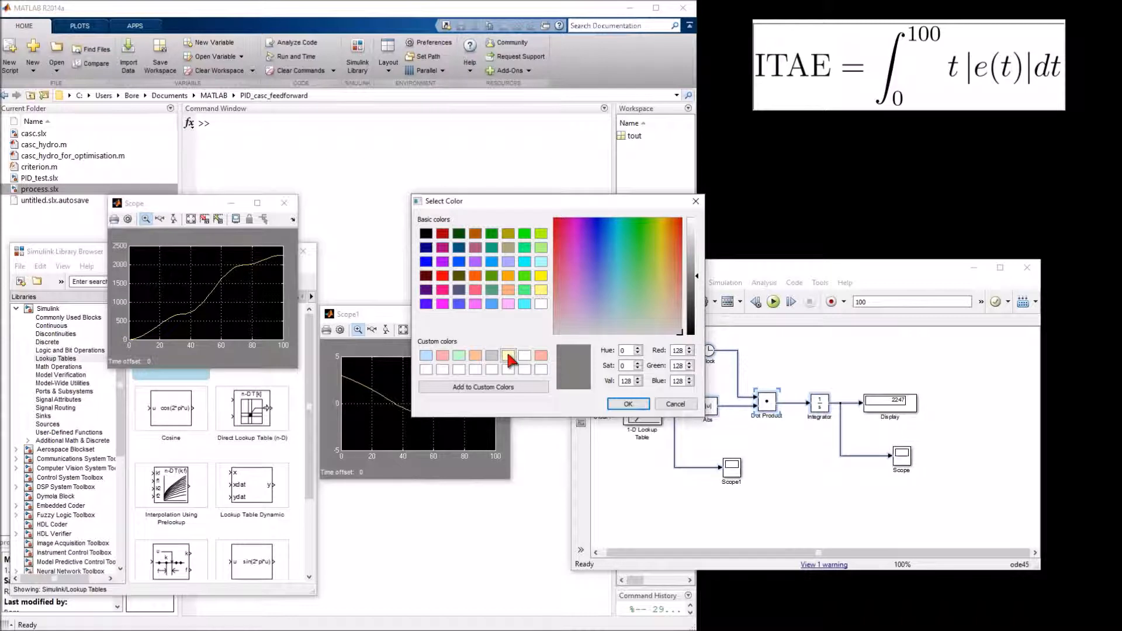
{"action": "left_click", "coordinate": [628, 405]}
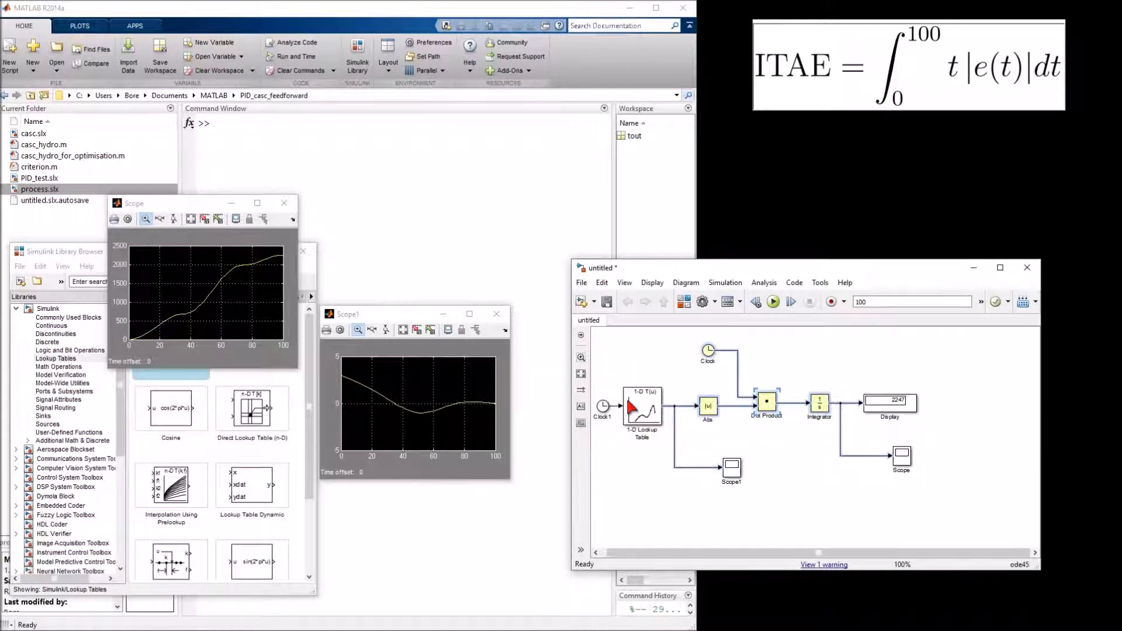